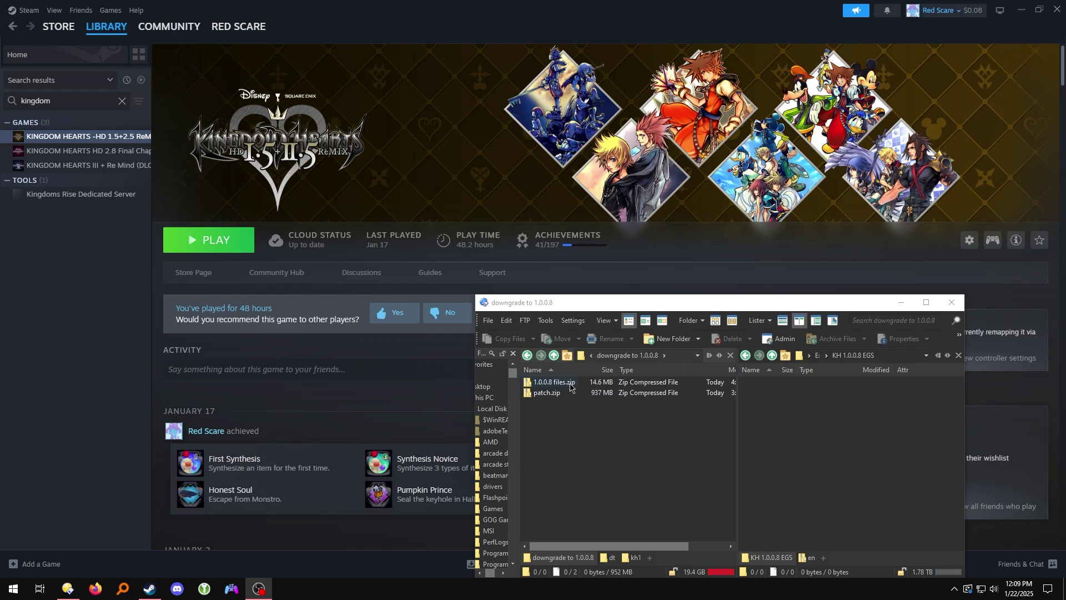
Step: Open 1.0.0.8 files.zip and copy all of its items
double_click(571, 384)
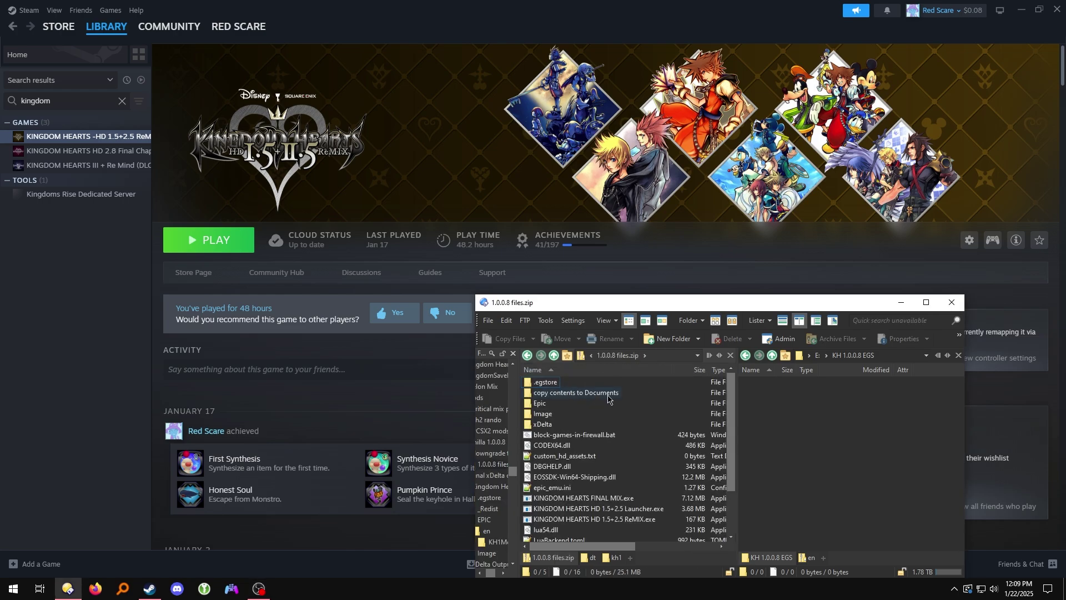
drag(591, 387, 538, 547)
scroll(537, 454, down, 2)
right_click(543, 409)
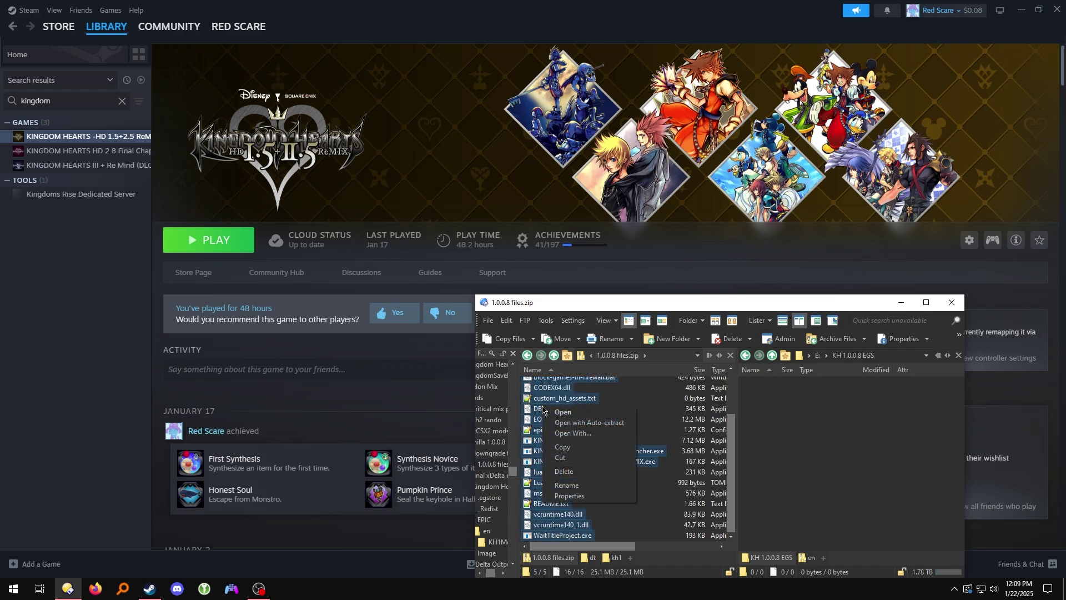
click(566, 449)
Step: Paste the archive items into the KH 1.0.0.8 EGS folder and return to the downgrade folder
click(797, 411)
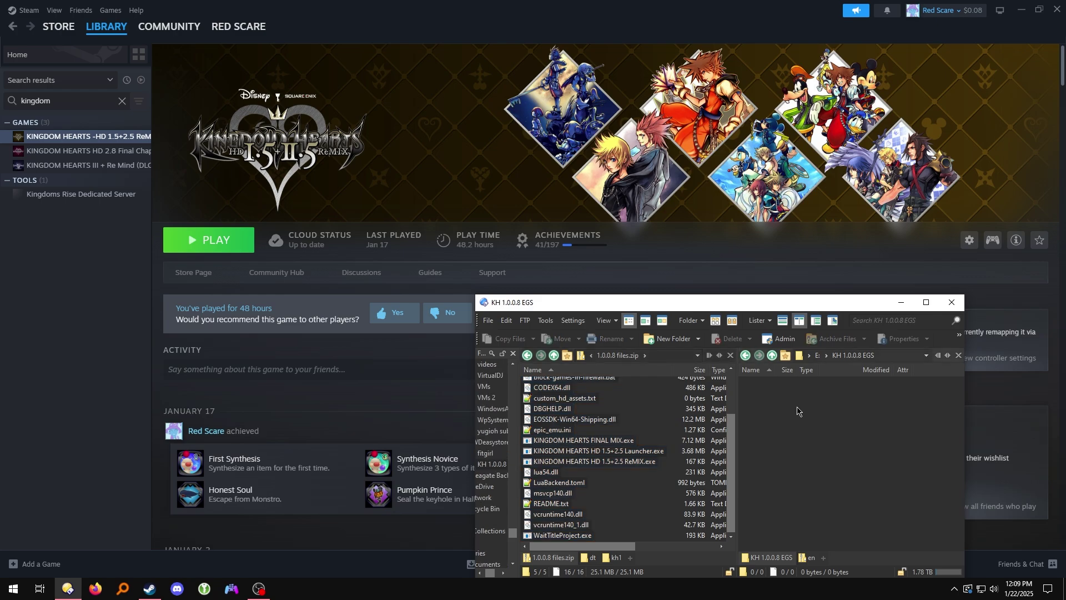
key(Tab)
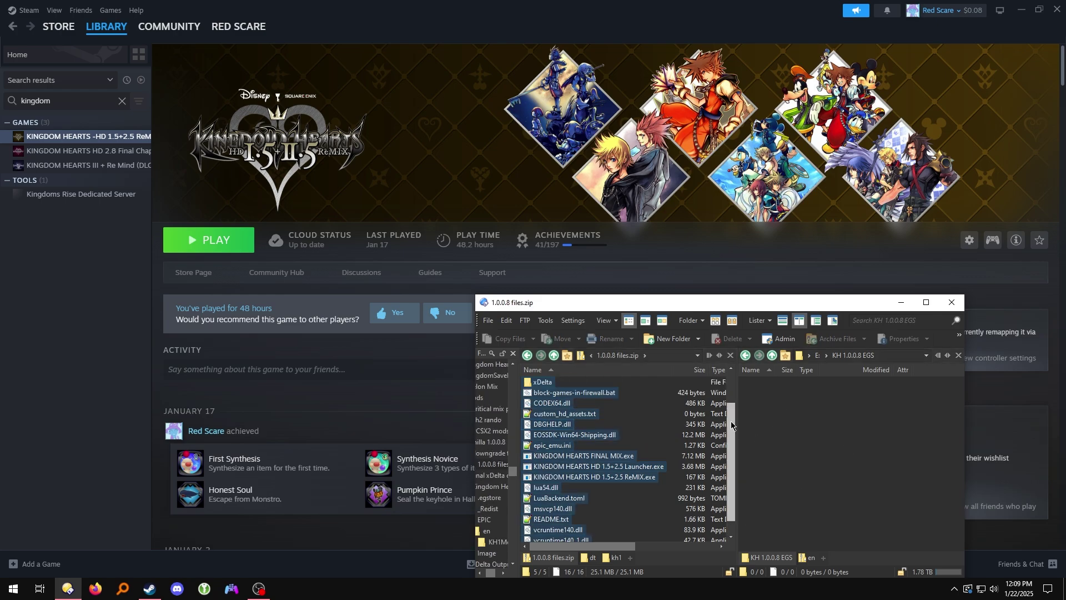
right_click(776, 435)
click(805, 402)
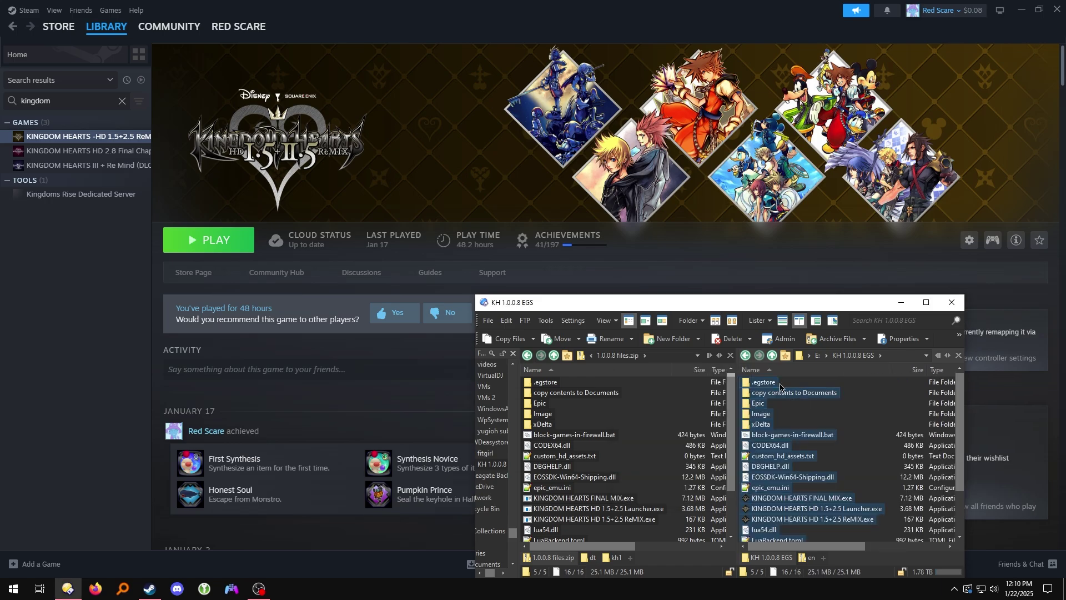
click(527, 355)
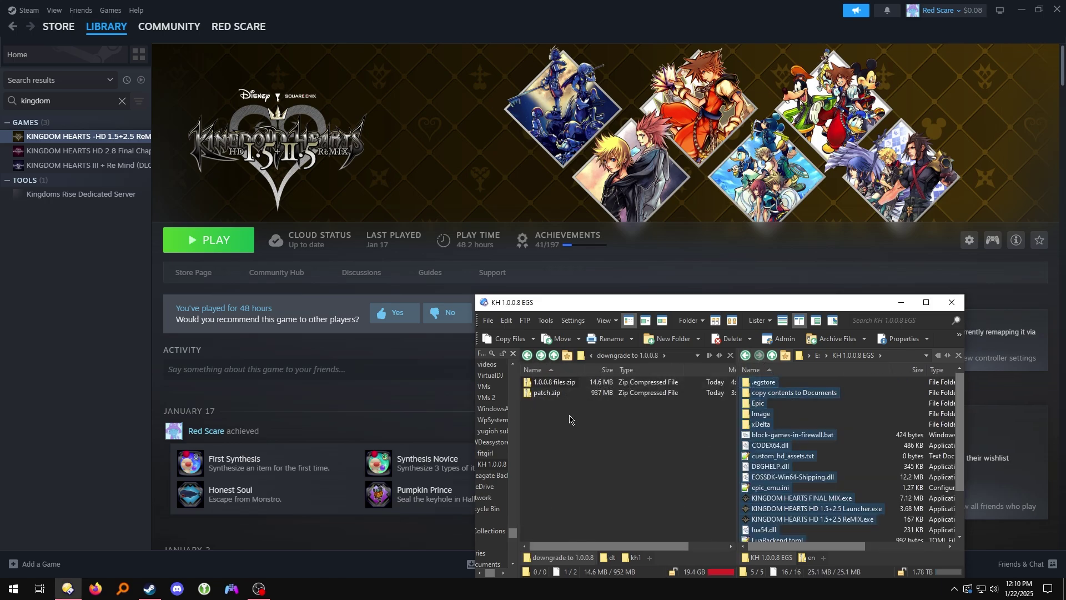
click(816, 416)
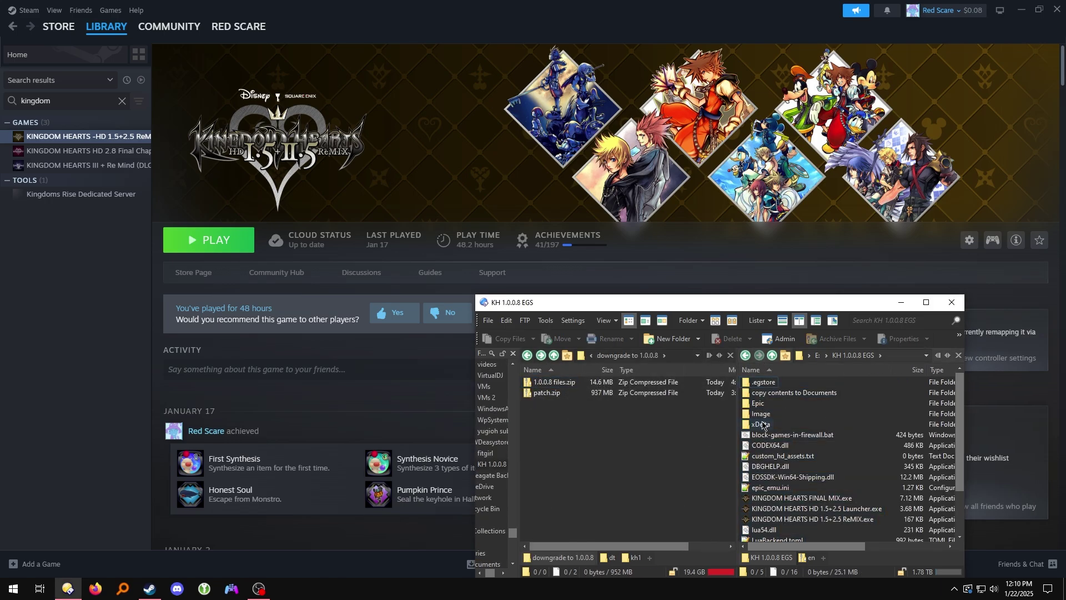
Step: Open README.txt in Notepad++ and arrange it beside the file manager
scroll(808, 425, down, 2)
click(782, 504)
double_click(782, 505)
drag(355, 221, 196, 54)
drag(640, 309, 490, 264)
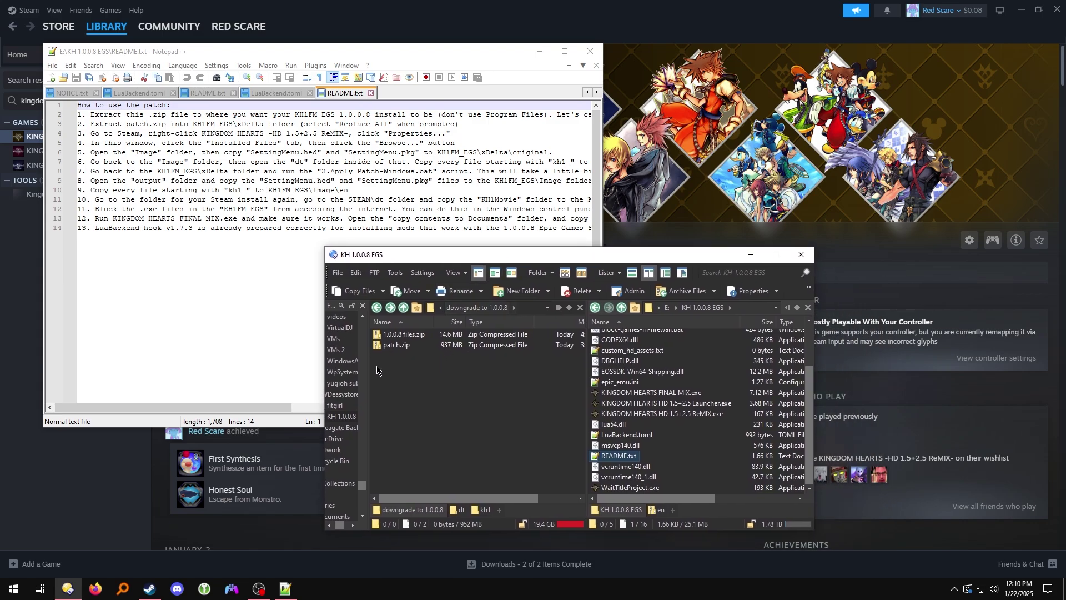
Step: Copy every item in patch.zip into KH 1.0.0.8 EGS\xDelta, replacing existing files
double_click(400, 346)
scroll(615, 371, up, 2)
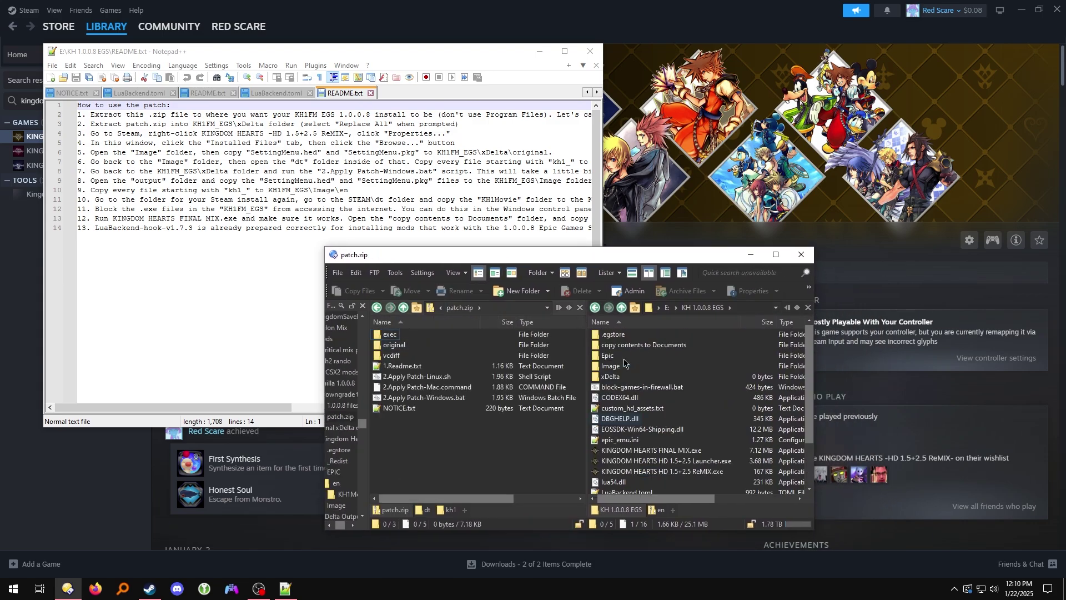
double_click(610, 376)
click(423, 379)
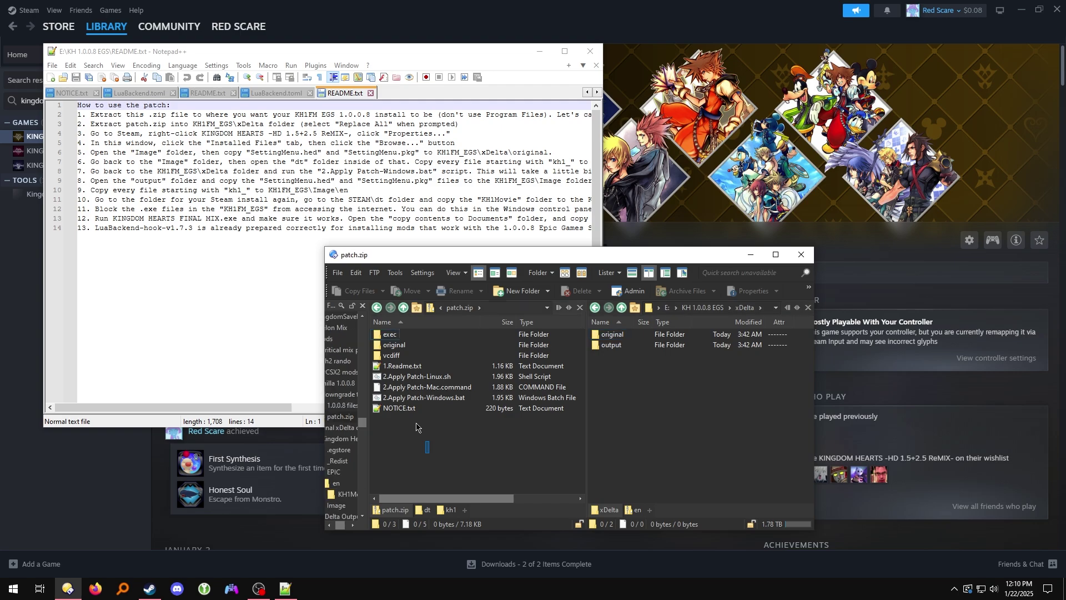
key(ctrl+a)
drag(422, 379, 628, 417)
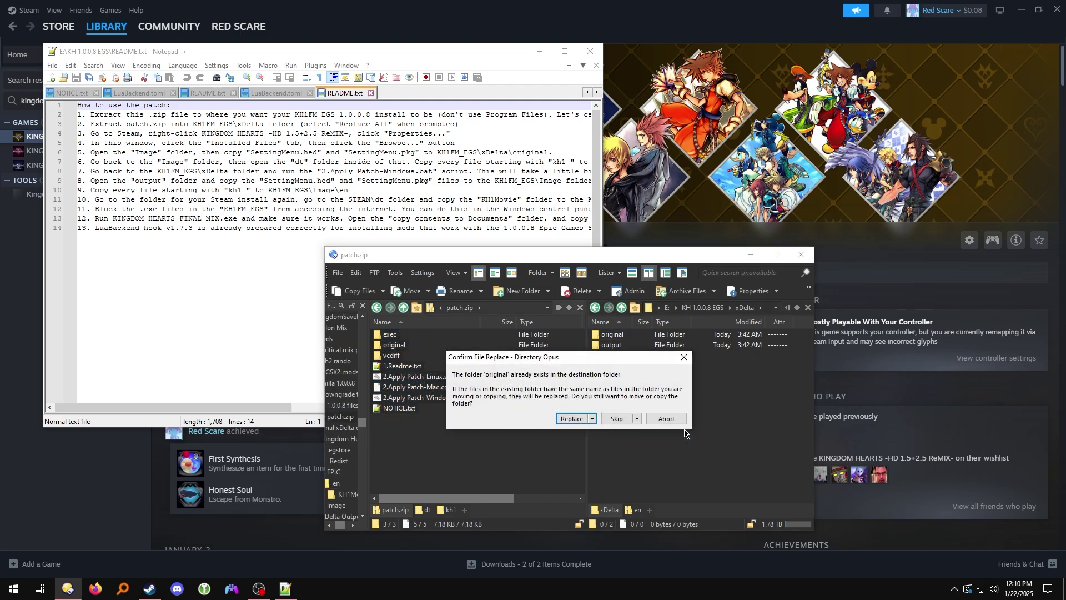
click(570, 420)
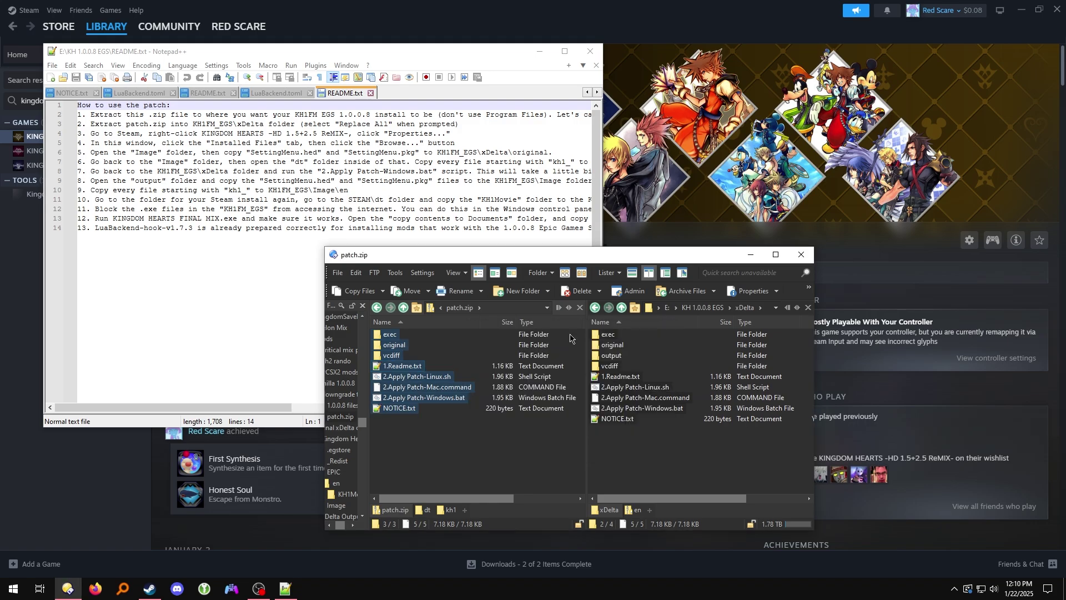
click(45, 496)
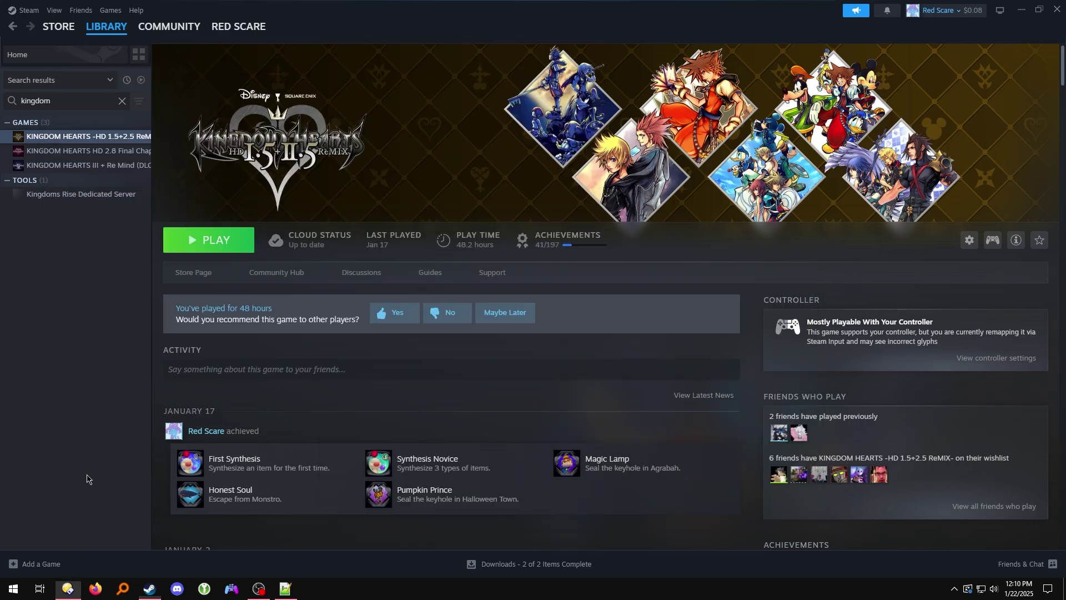
Step: Browse the install folder from KINGDOM HEARTS -HD 1.5+2.5 ReMIX- Properties > Installed Files
right_click(91, 137)
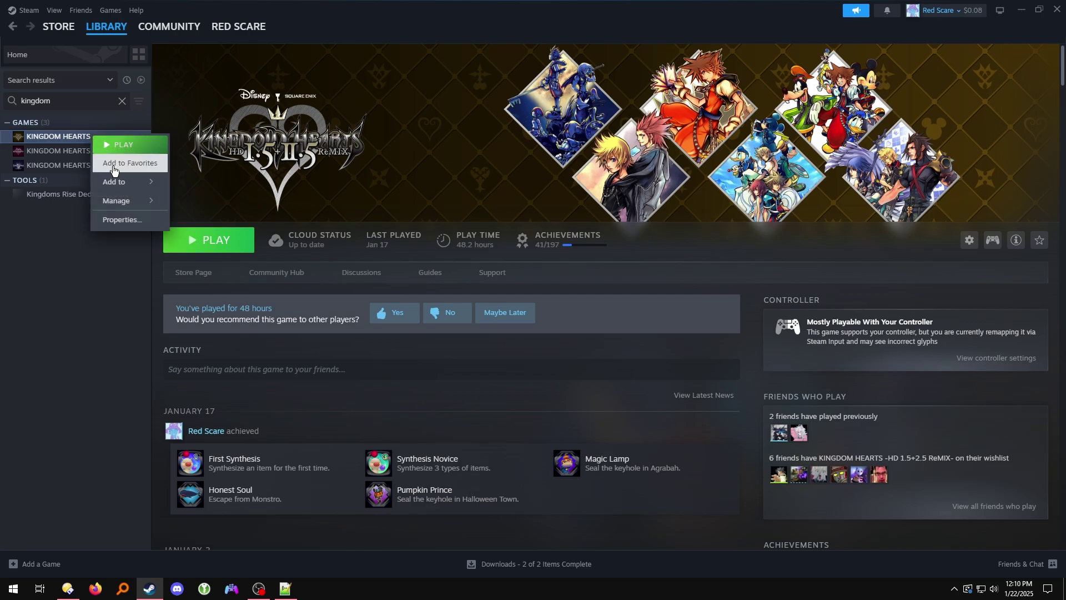
click(125, 226)
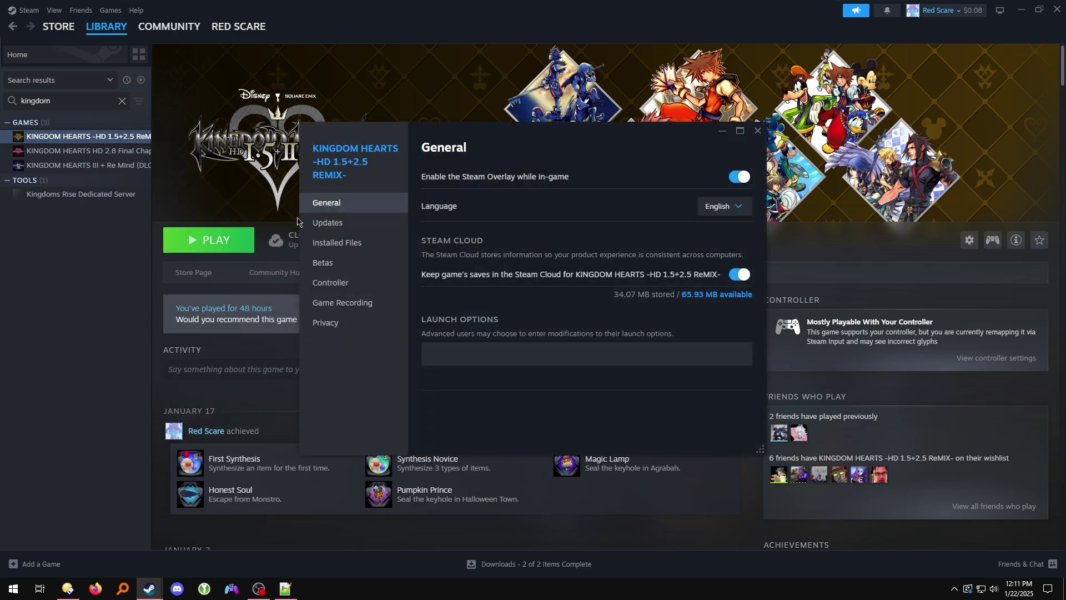
click(334, 242)
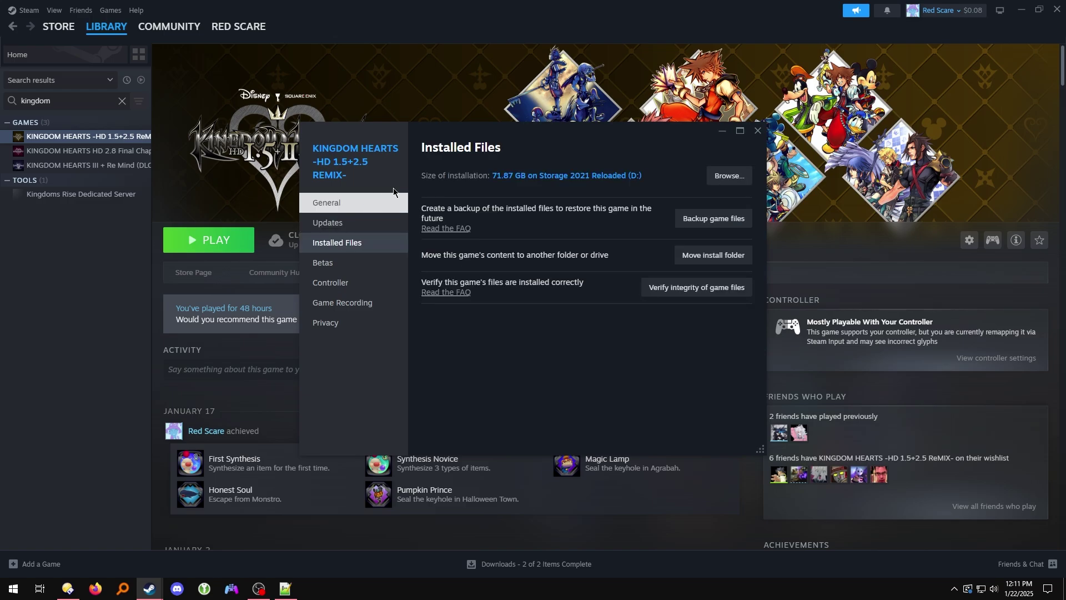
click(727, 175)
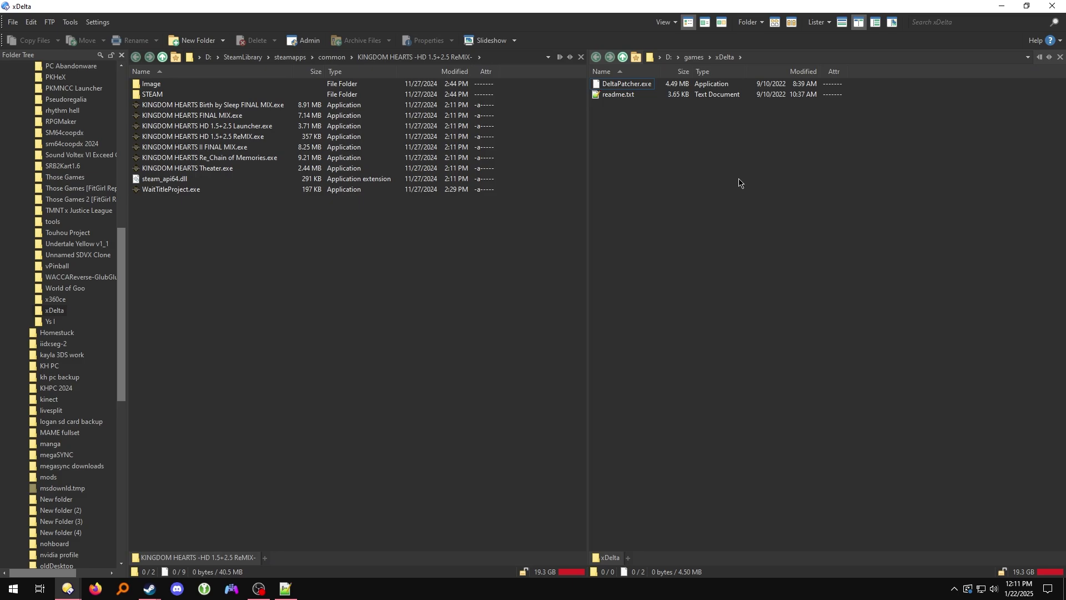
Step: Open the Steam install's Image folder and the EGS xDelta\original folder in separate listers
mouse_move(156, 100)
double_click(146, 87)
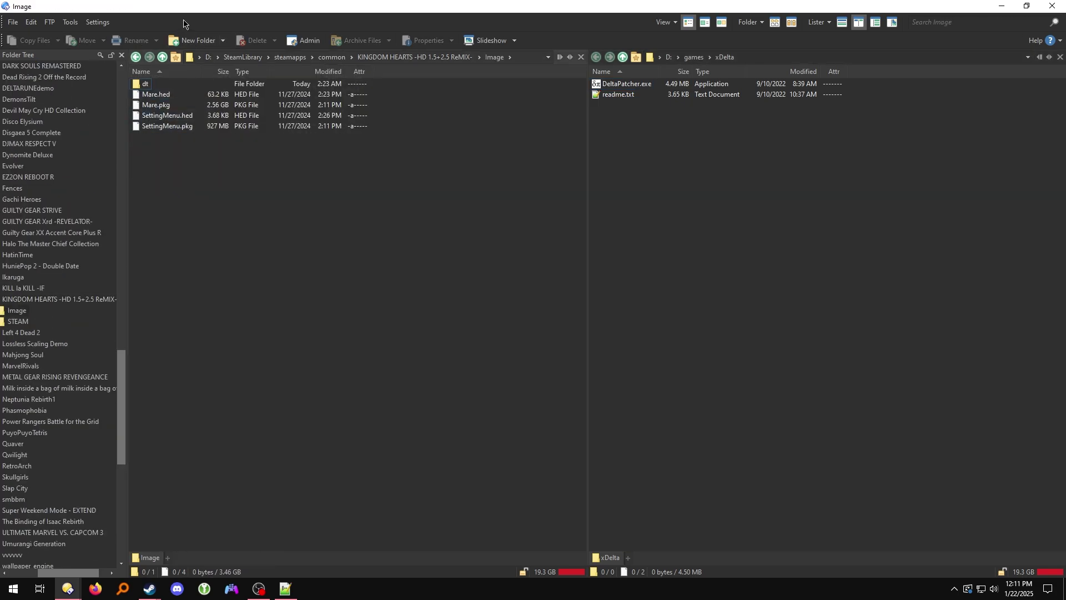
mouse_move(63, 597)
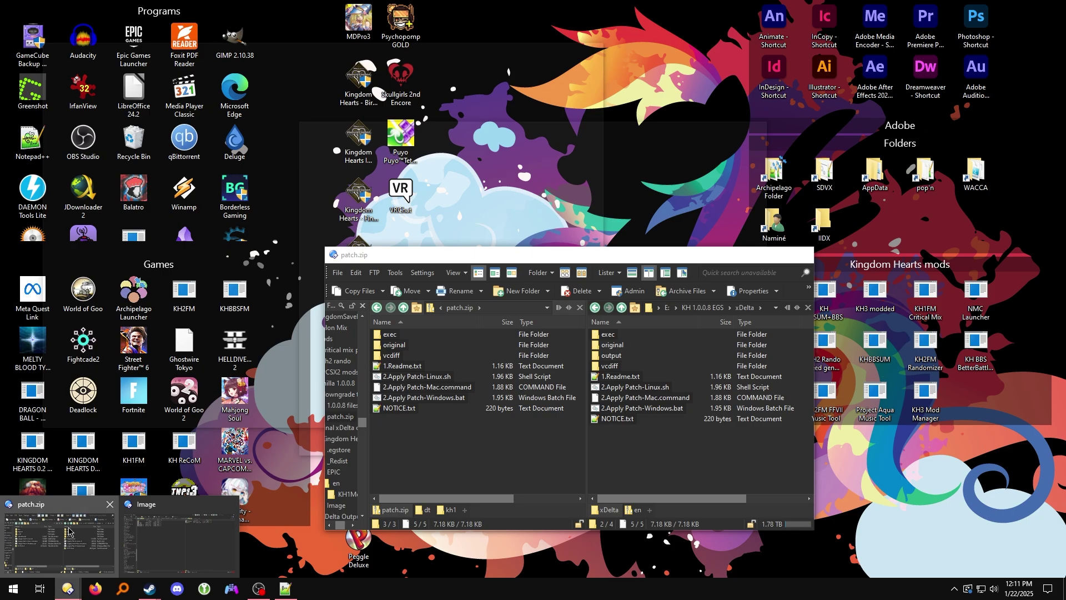
click(59, 536)
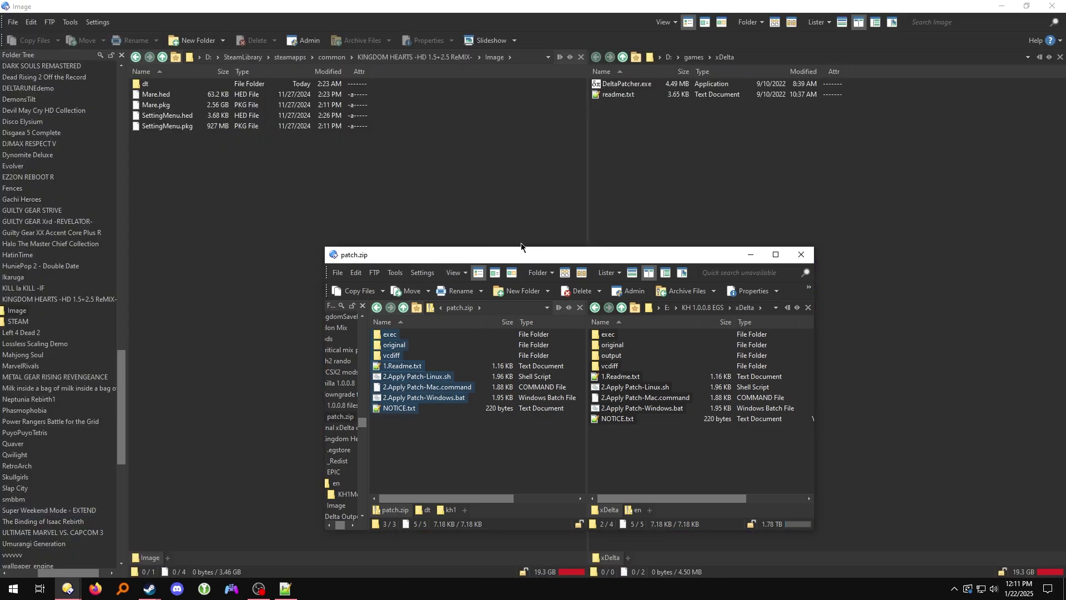
drag(530, 259, 519, 131)
click(610, 221)
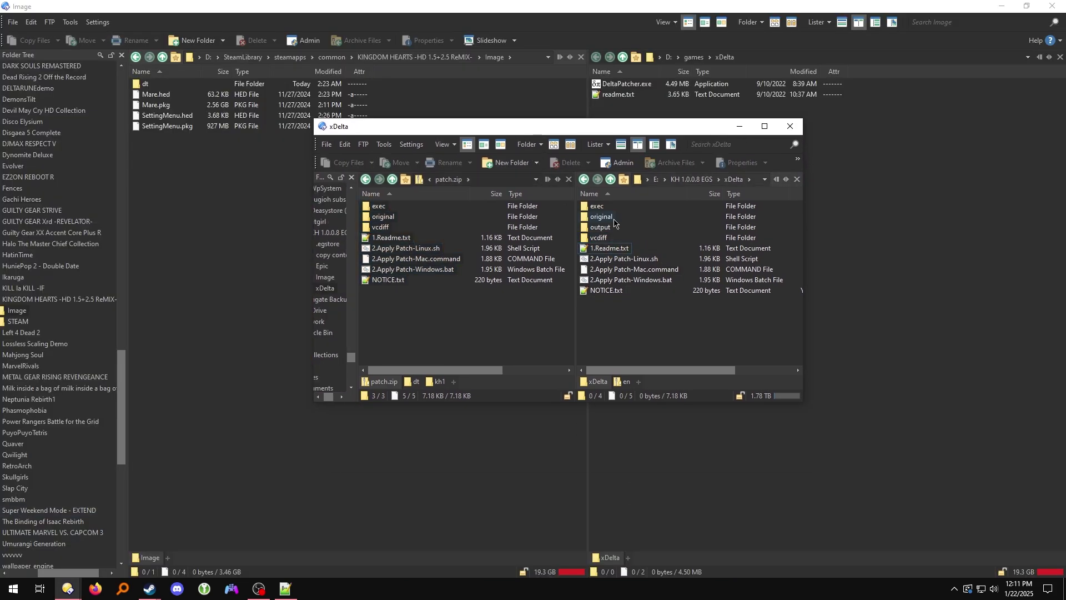
double_click(610, 221)
Step: Reposition the README and select SettingMenu.hed and SettingMenu.pkg in the Image folder
click(285, 588)
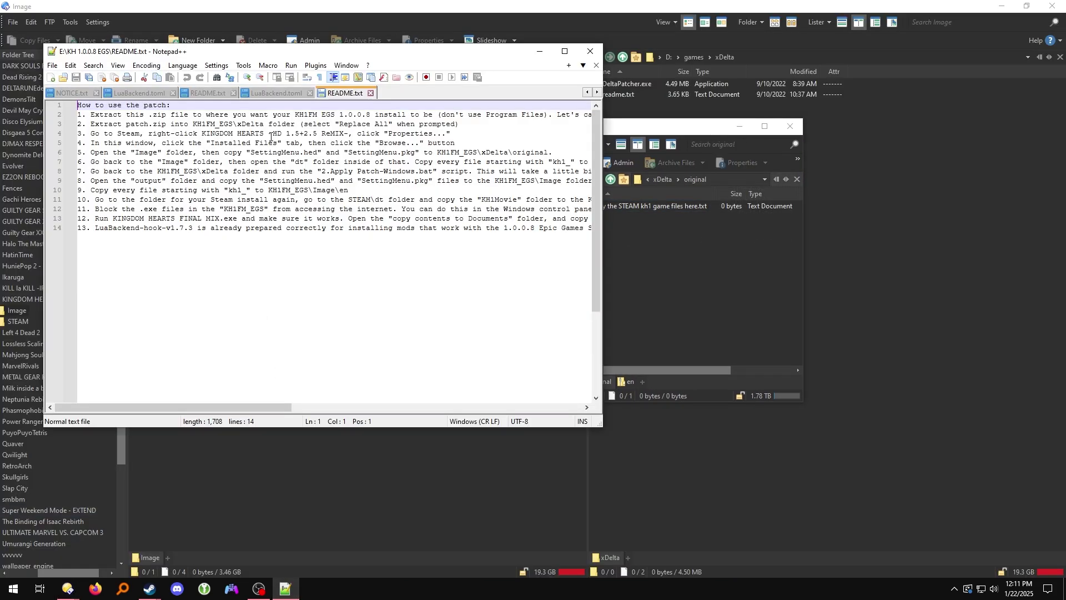
drag(282, 53, 242, 328)
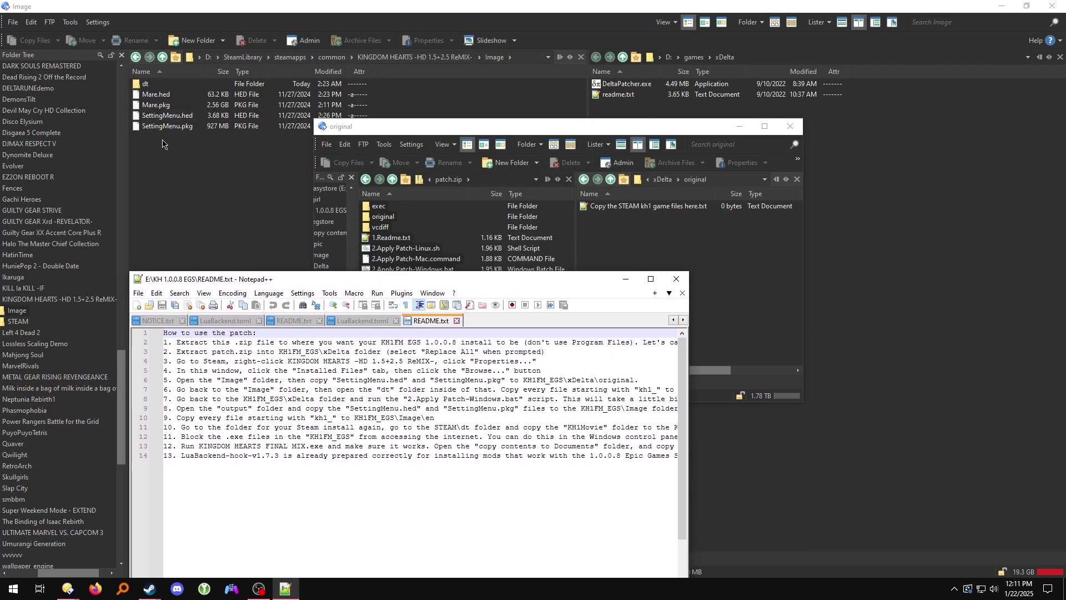
click(168, 136)
drag(176, 137, 180, 118)
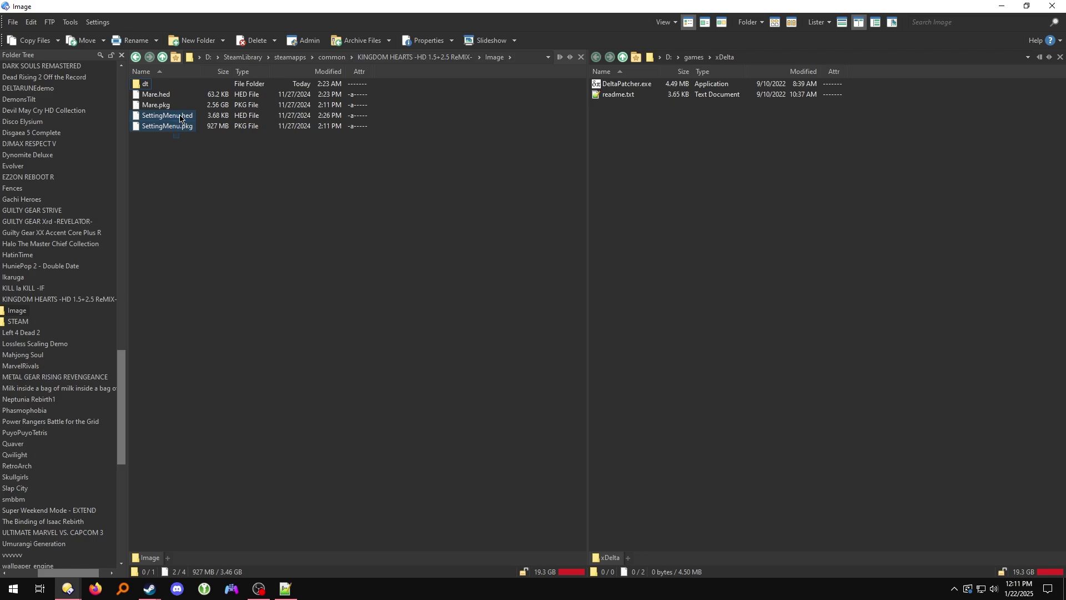
Step: Copy the full path of the xDelta original folder
click(68, 587)
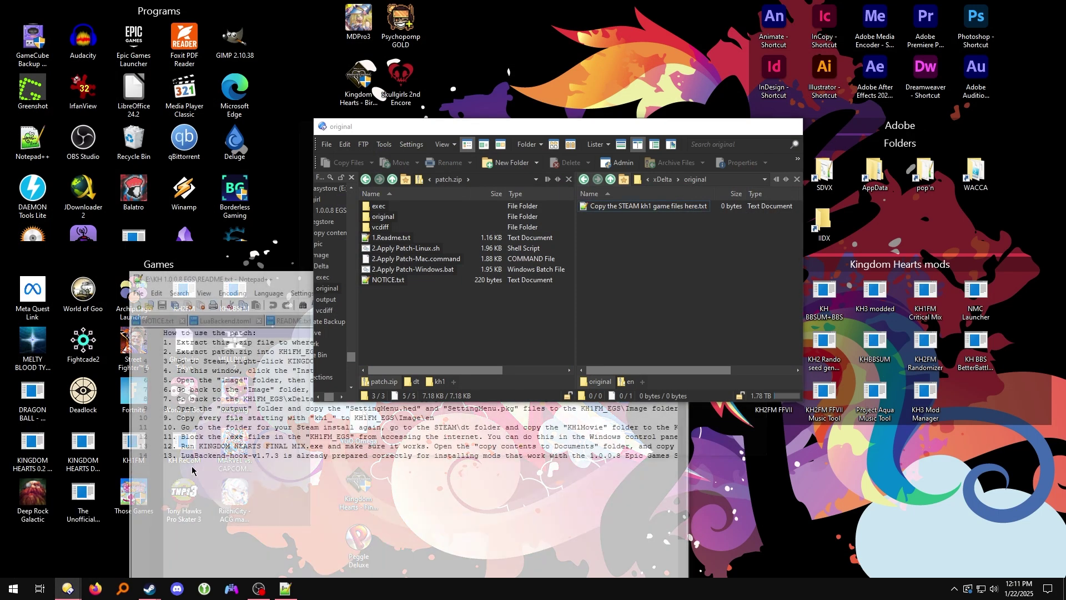
click(58, 541)
click(722, 181)
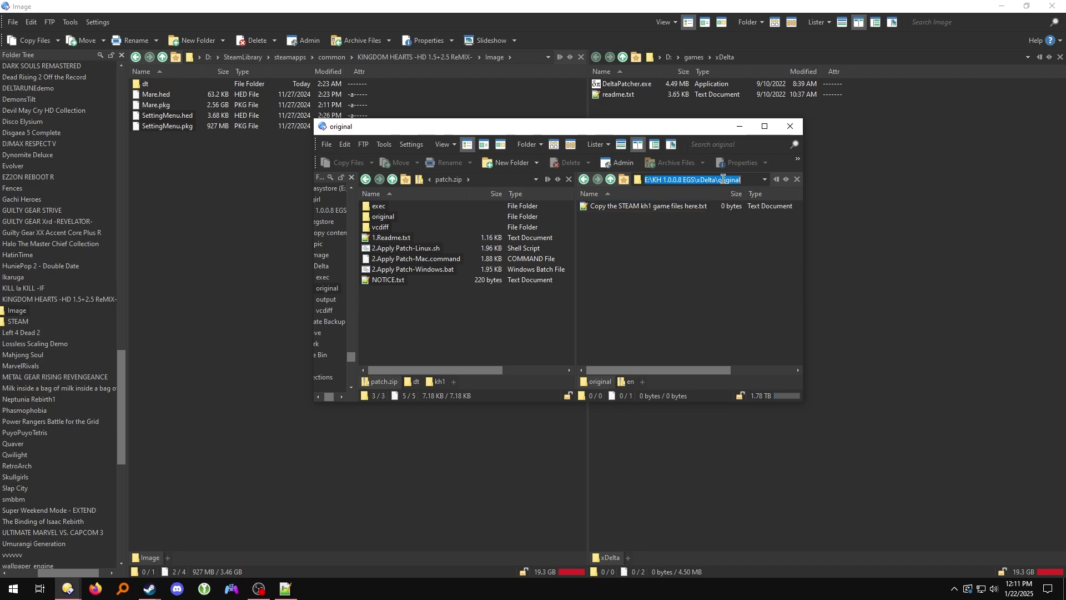
right_click(724, 181)
click(751, 218)
Step: Point the right pane to E:\KH 1.0.0.8 EGS\xDelta\original and copy both SettingMenu files there
click(767, 55)
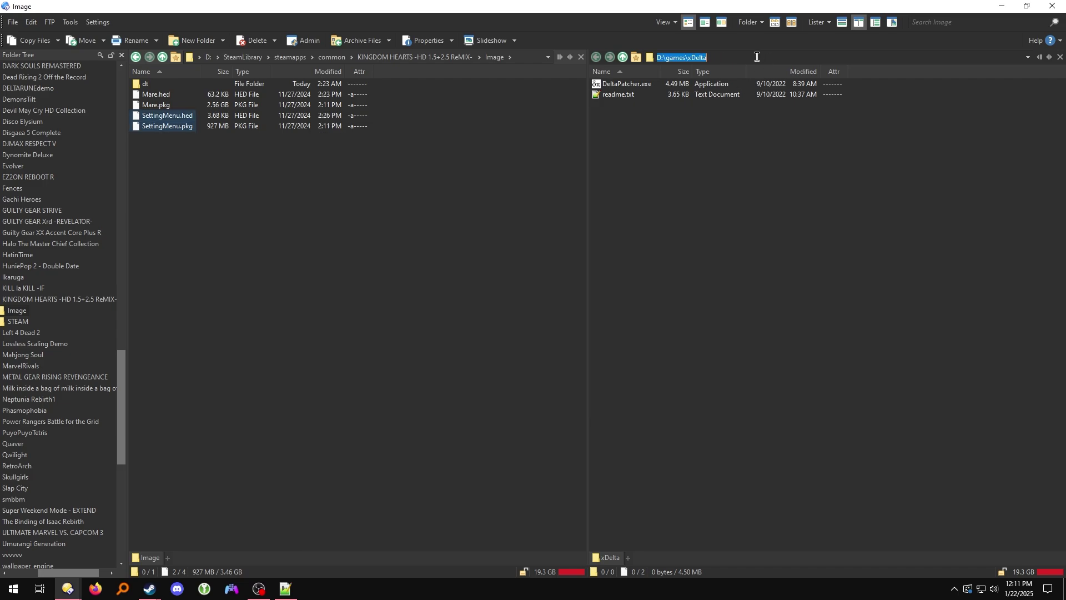
right_click(757, 58)
click(789, 107)
key(Return)
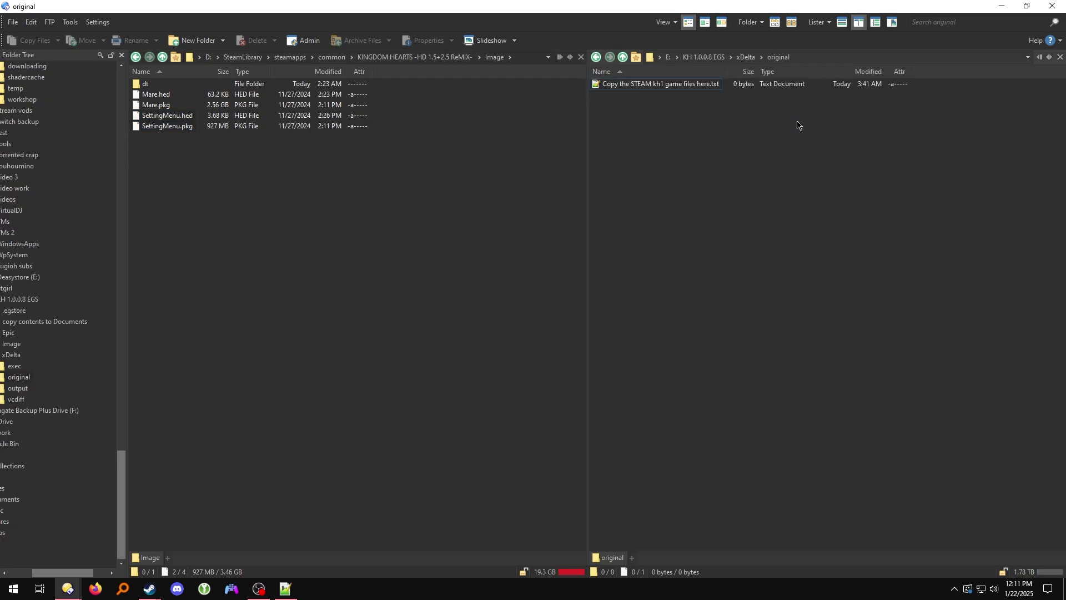
drag(168, 151, 735, 254)
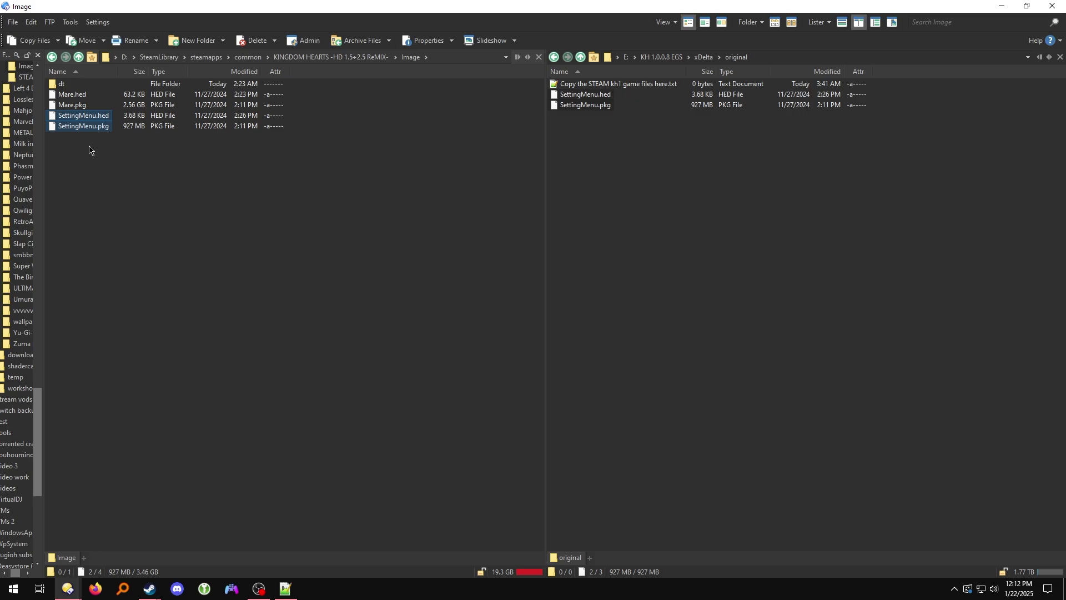
click(89, 150)
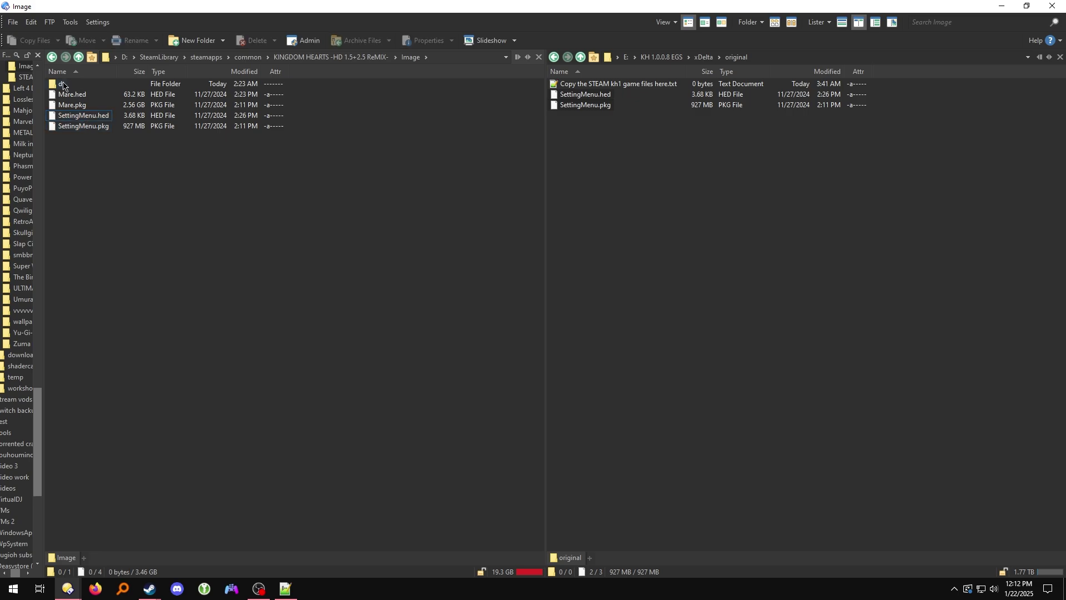
Step: Copy the ten kh1_ .hed/.pkg files from the Steam dt folder into original, then go back up
double_click(63, 84)
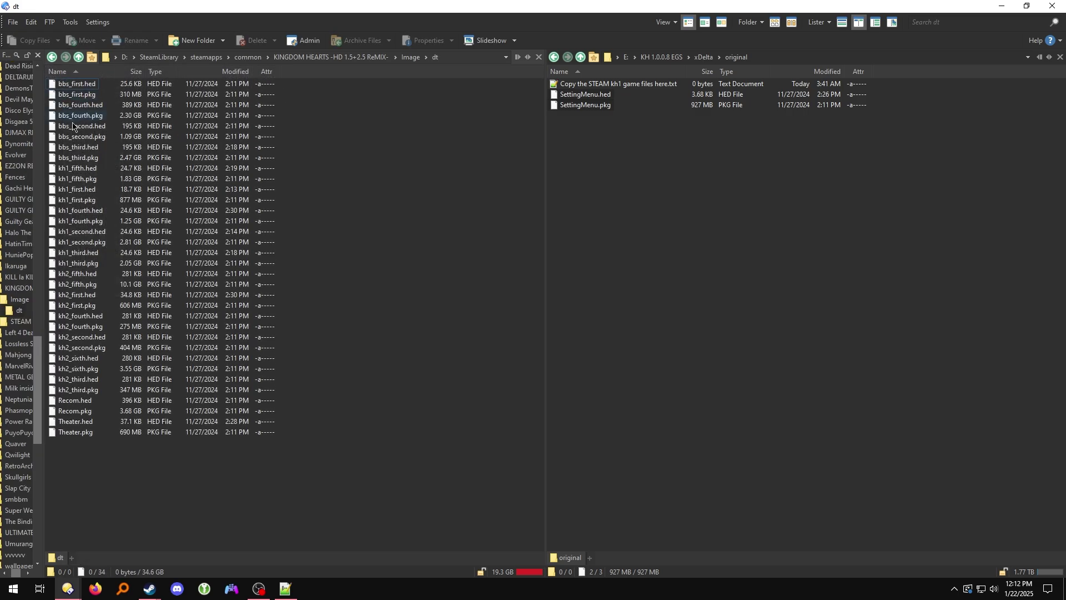
drag(103, 170, 69, 270)
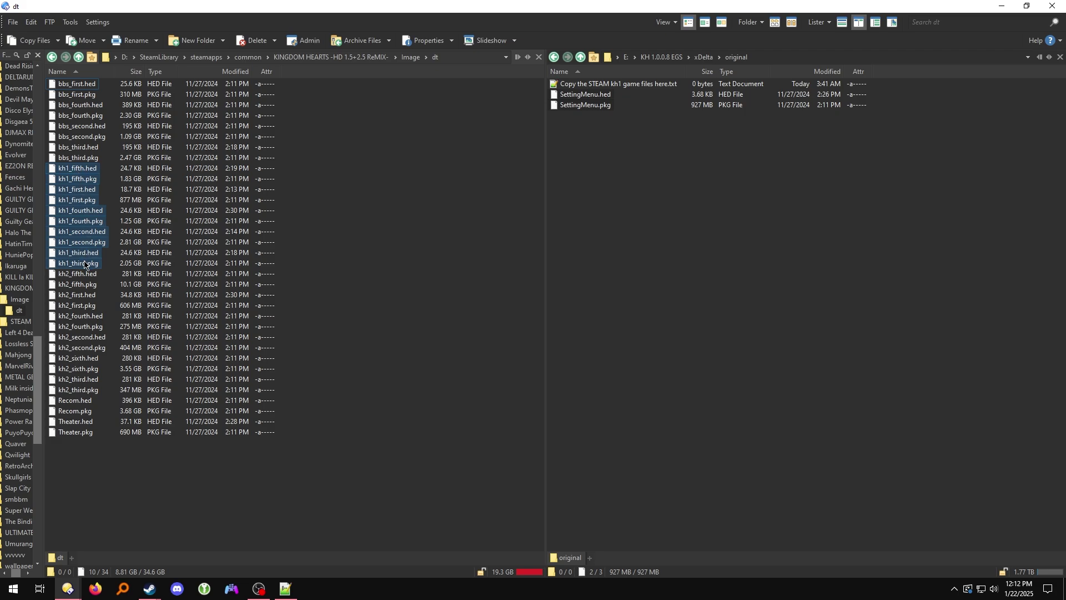
drag(75, 197, 602, 206)
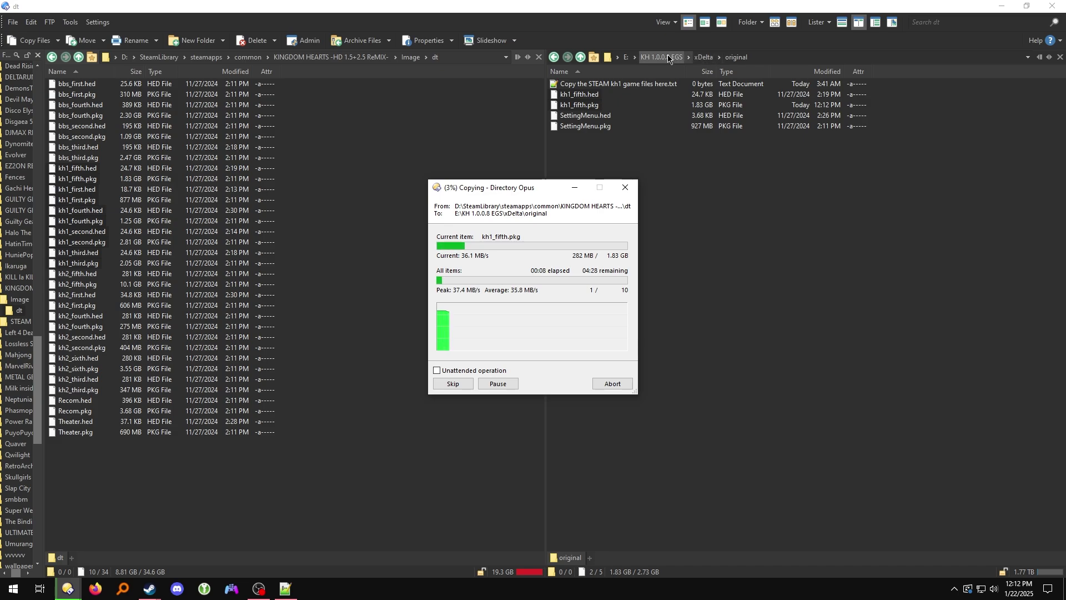
click(669, 58)
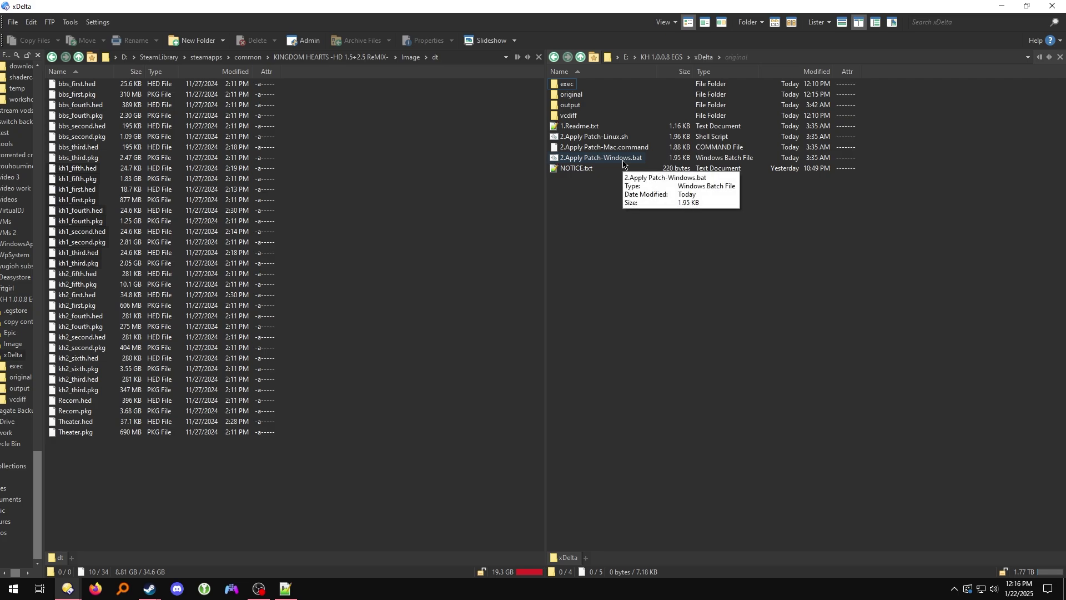
Step: Run 2.Apply Patch-Windows.bat until xdelta3 reports Completed!, then close the window
double_click(623, 158)
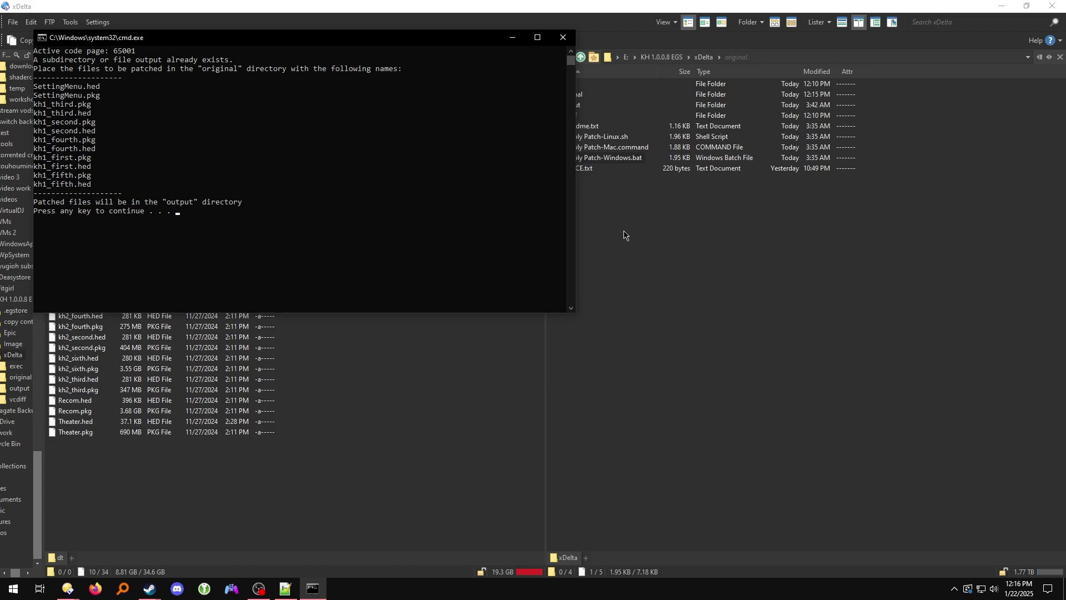
key(Return)
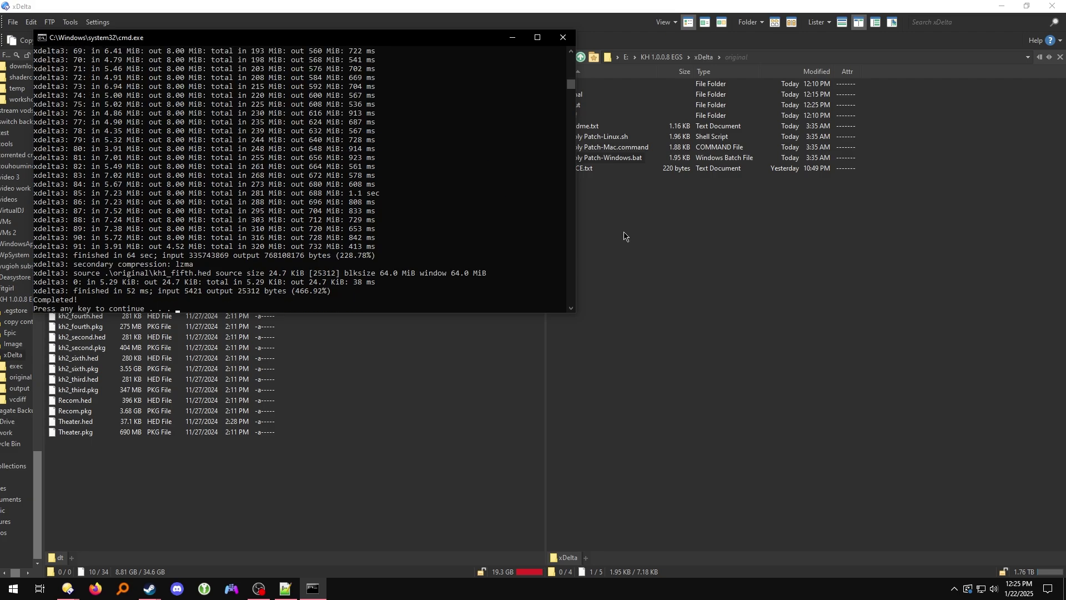
key(Return)
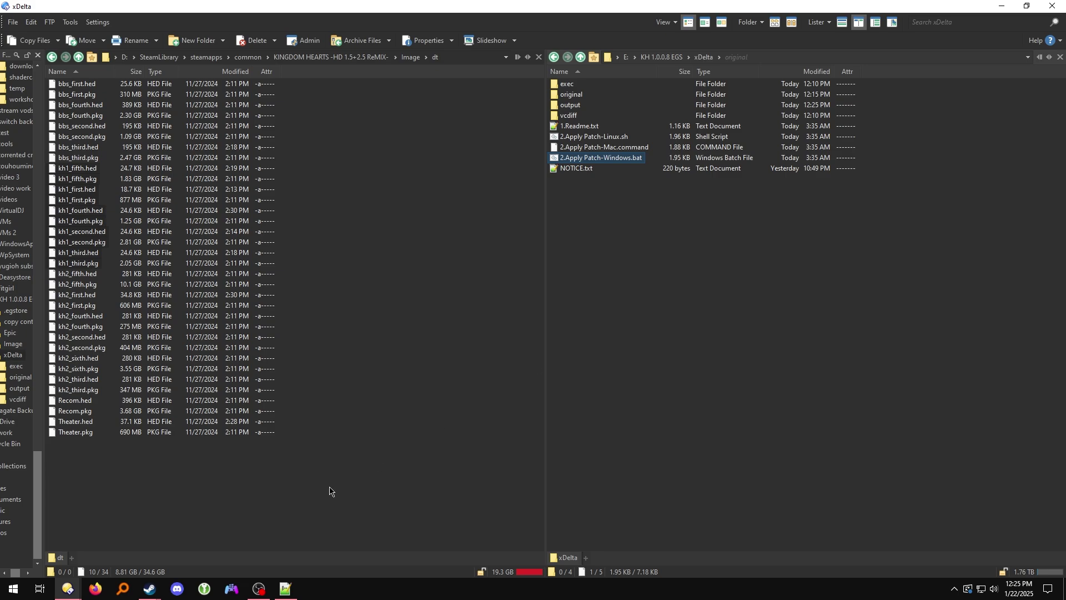
Step: Check the README, then cut the ten patched kh1_ files from xDelta\output
click(285, 589)
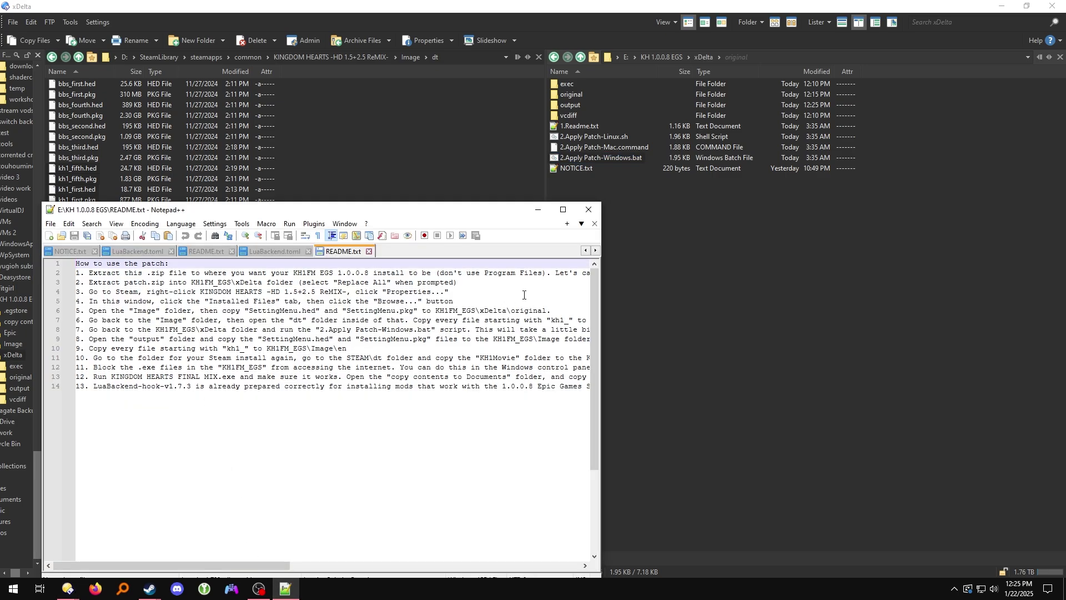
double_click(571, 111)
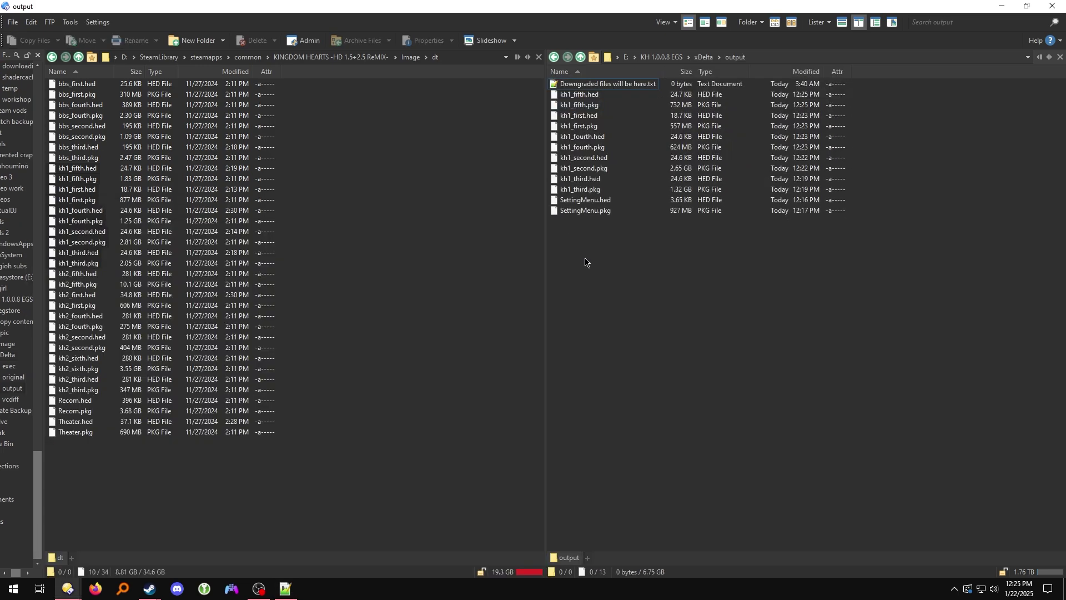
drag(607, 92, 582, 193)
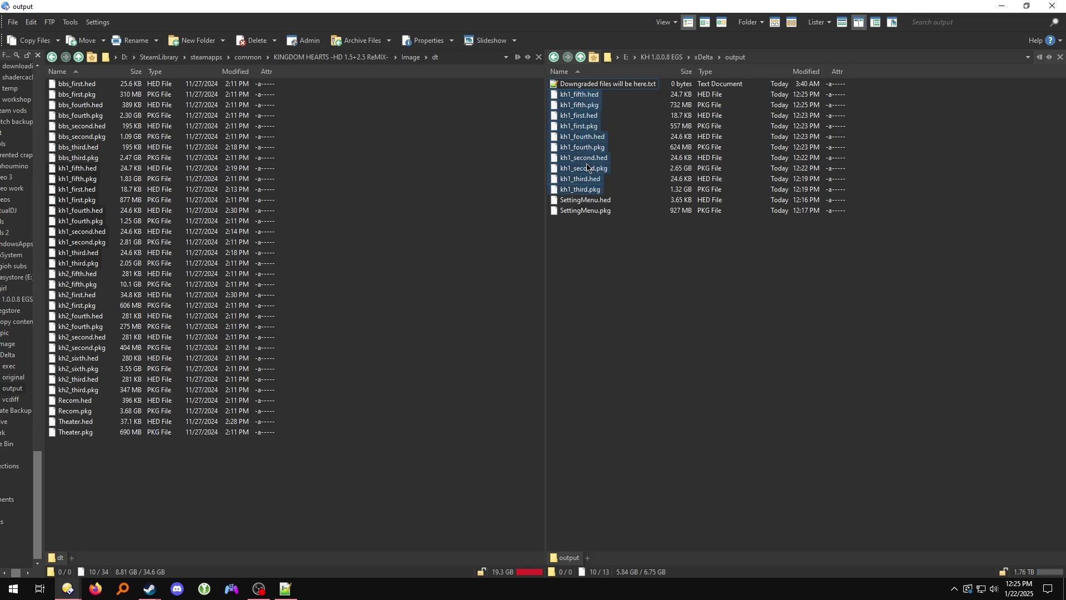
right_click(581, 113)
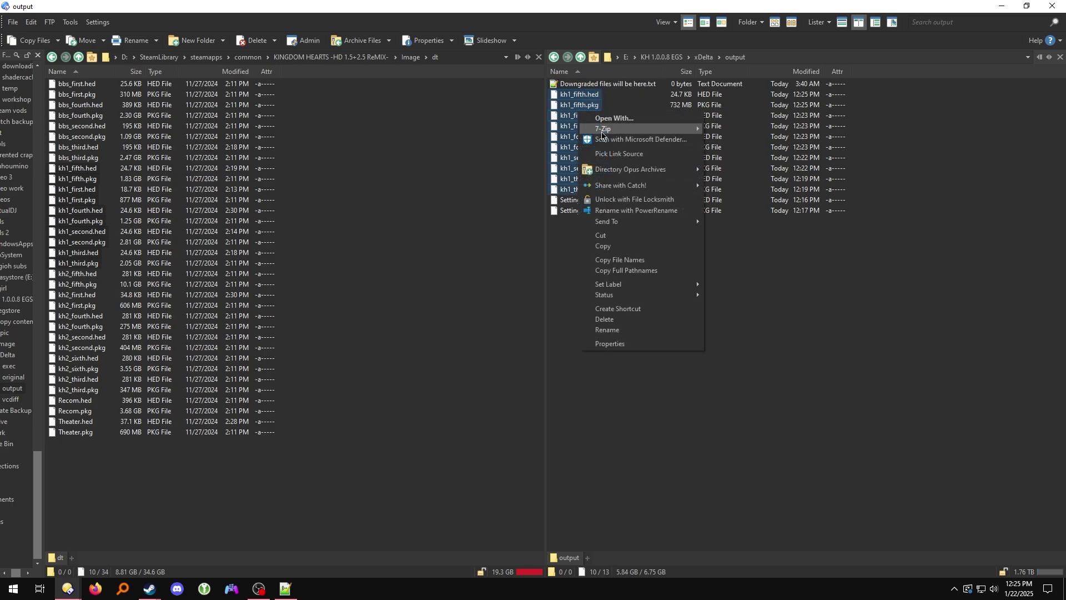
click(617, 236)
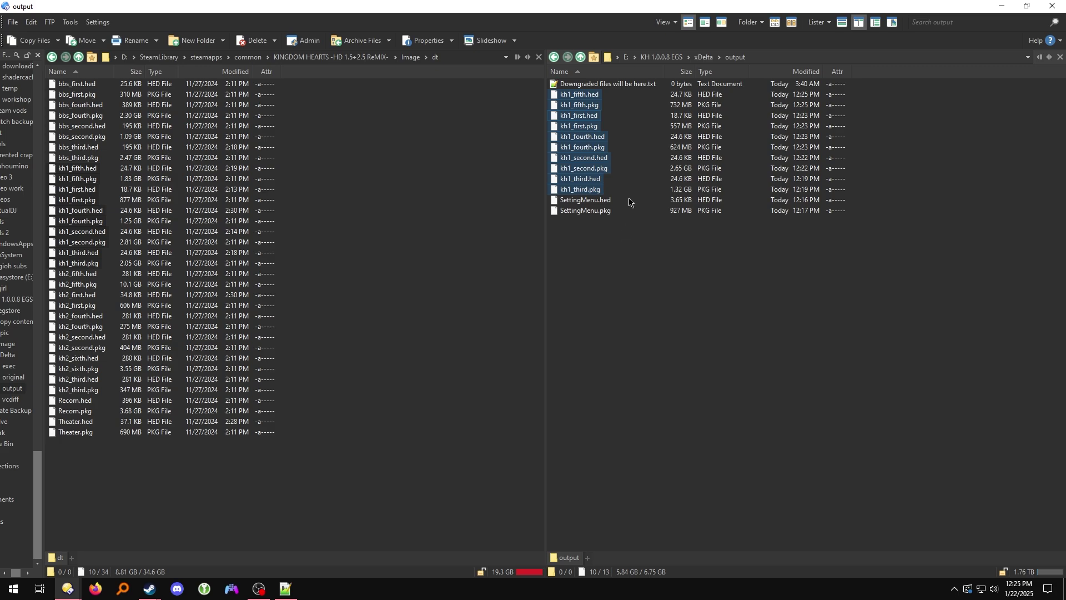
click(626, 136)
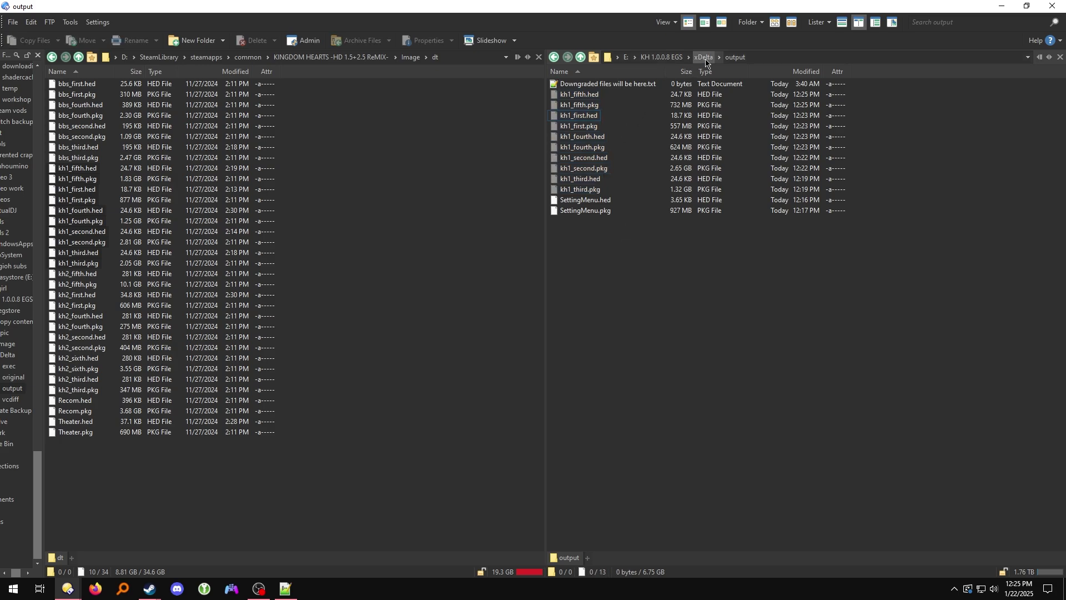
Step: Paste the ten patched kh1_ files into KH 1.0.0.8 EGS\Image\en and navigate back up
click(661, 57)
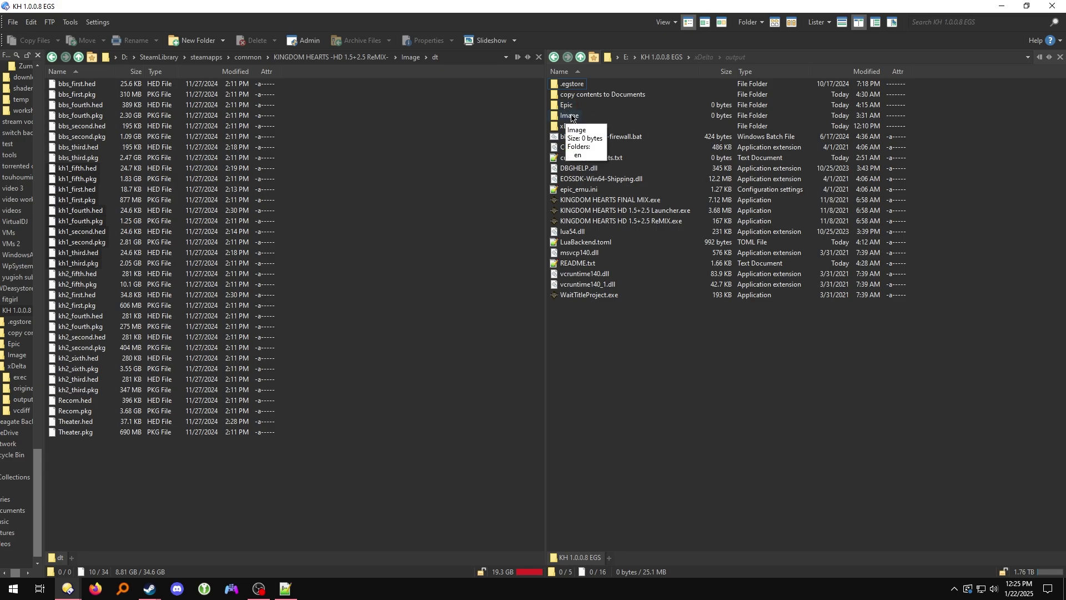
double_click(571, 115)
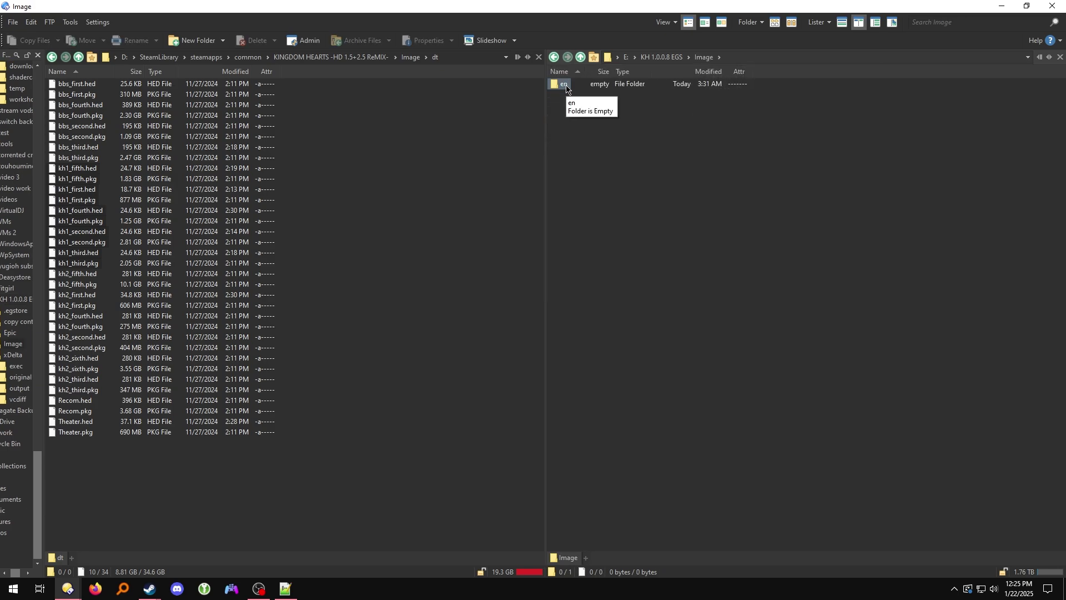
double_click(564, 84)
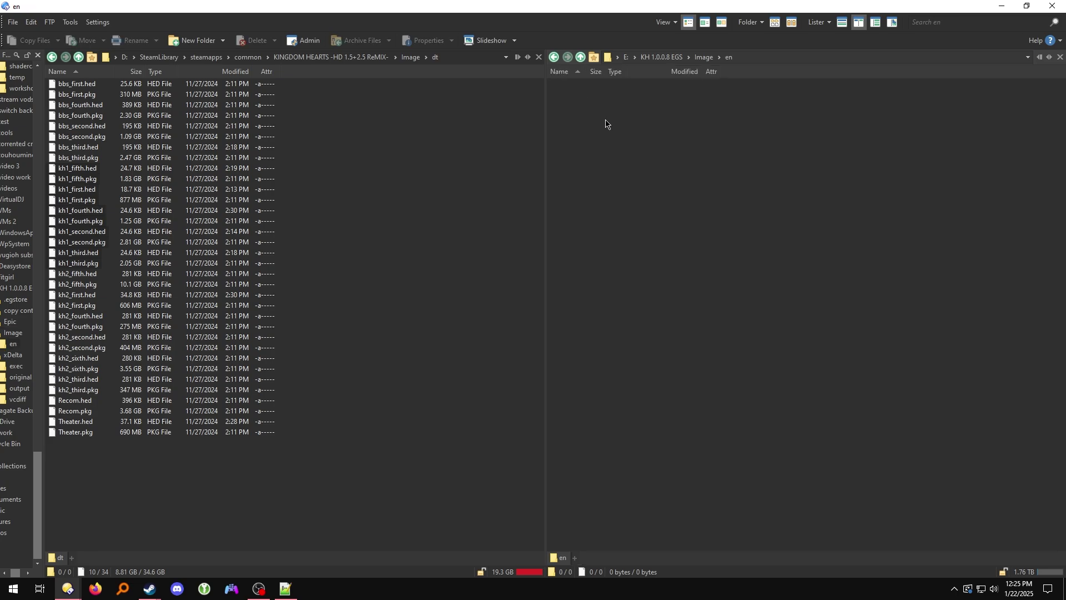
right_click(605, 123)
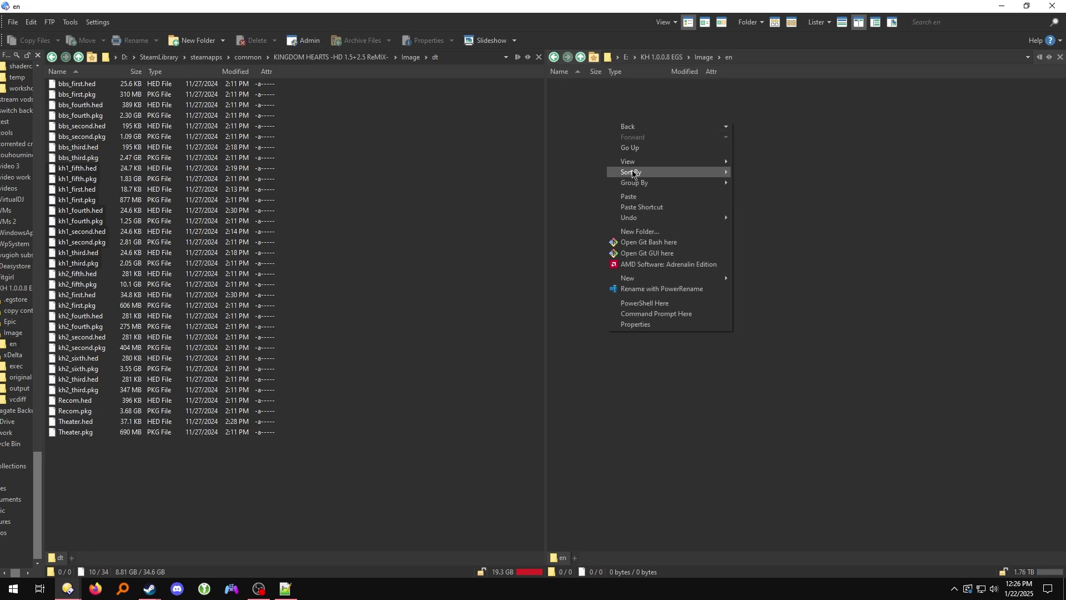
click(637, 196)
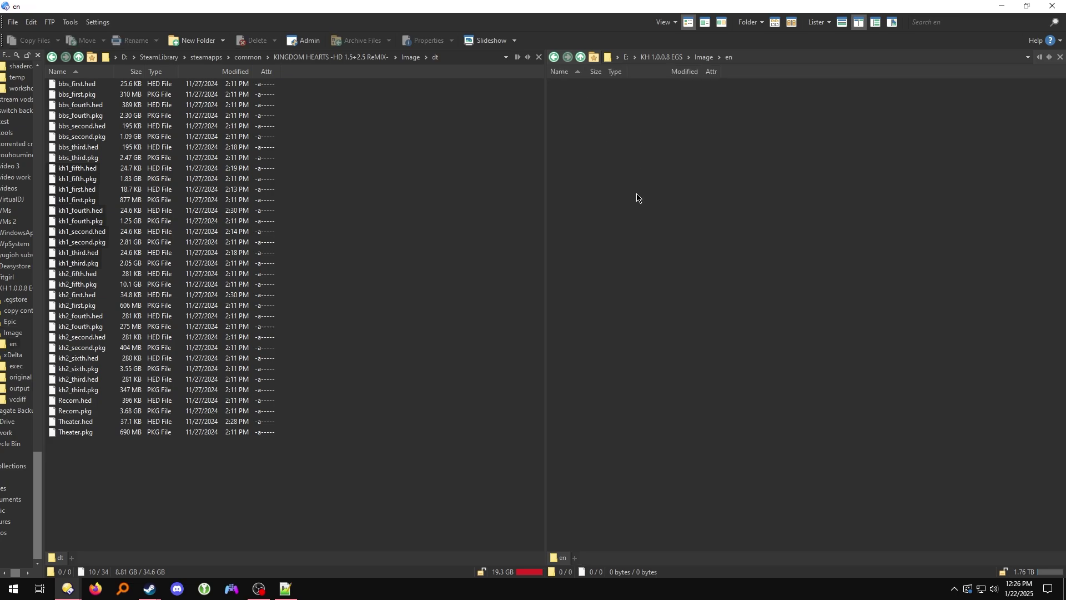
click(637, 196)
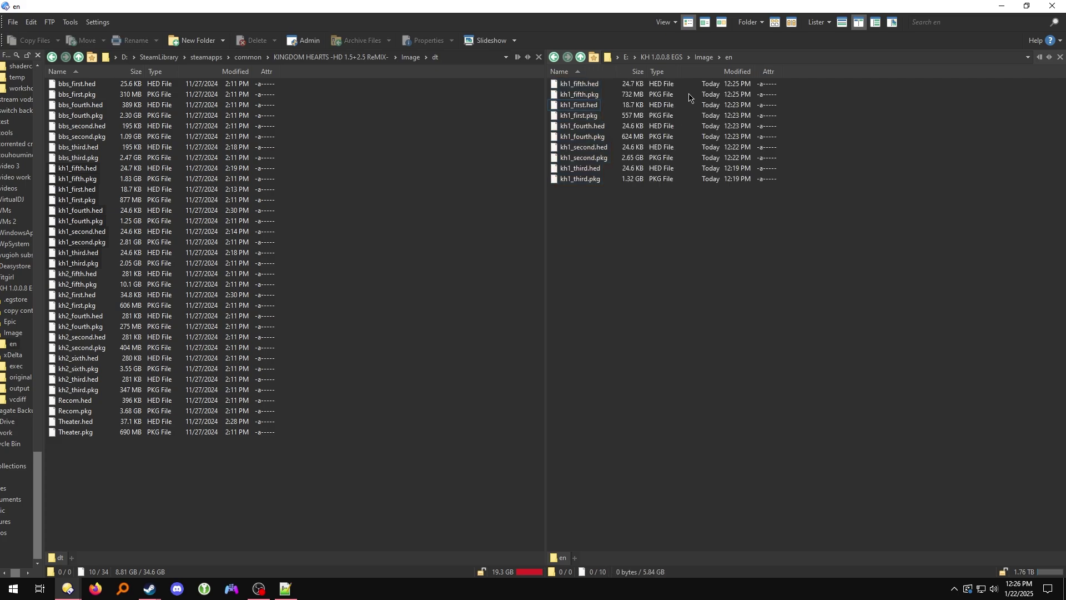
click(680, 58)
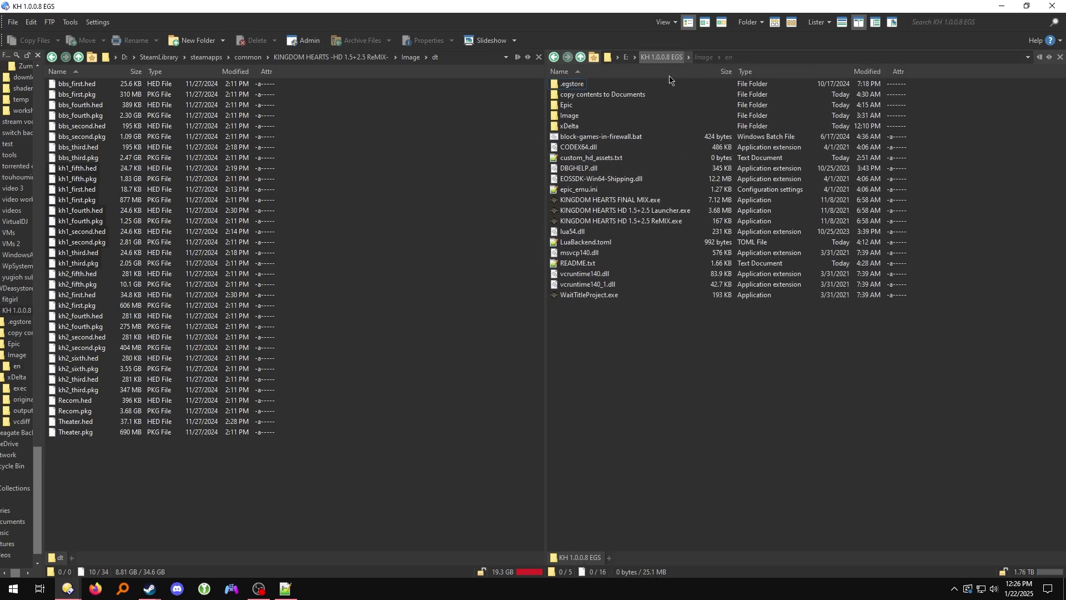
double_click(572, 127)
Step: Copy SettingMenu.hed and SettingMenu.pkg from the xDelta output folder
double_click(572, 105)
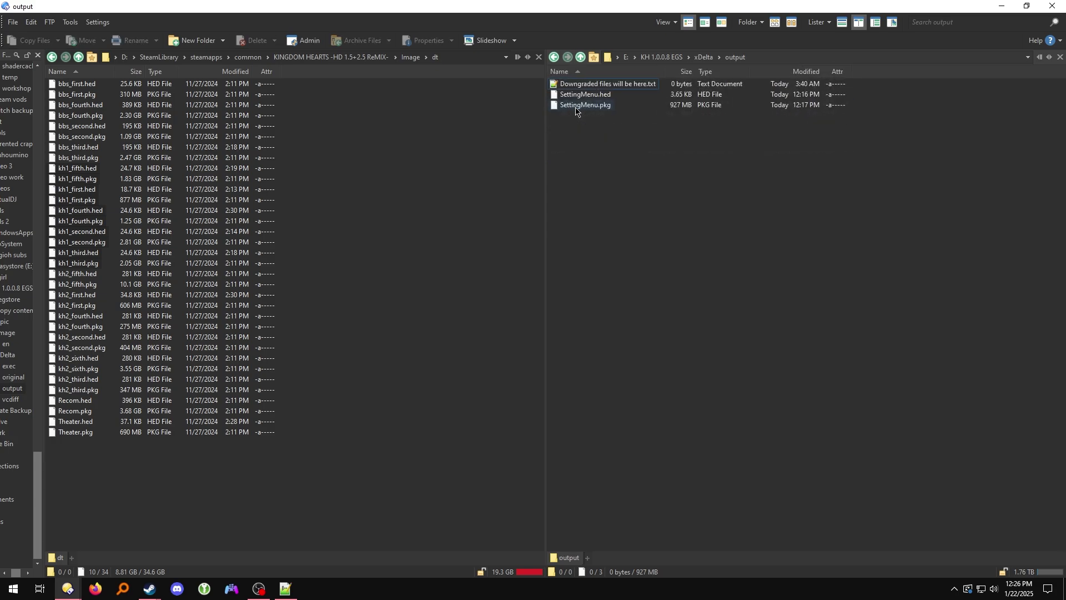
drag(600, 115, 589, 93)
right_click(591, 95)
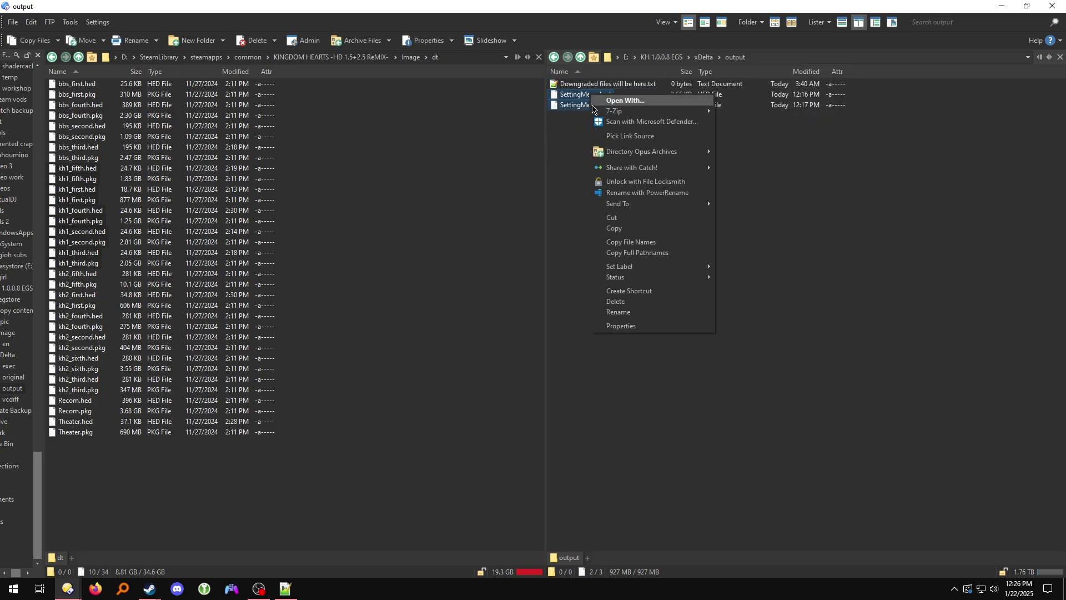
click(598, 229)
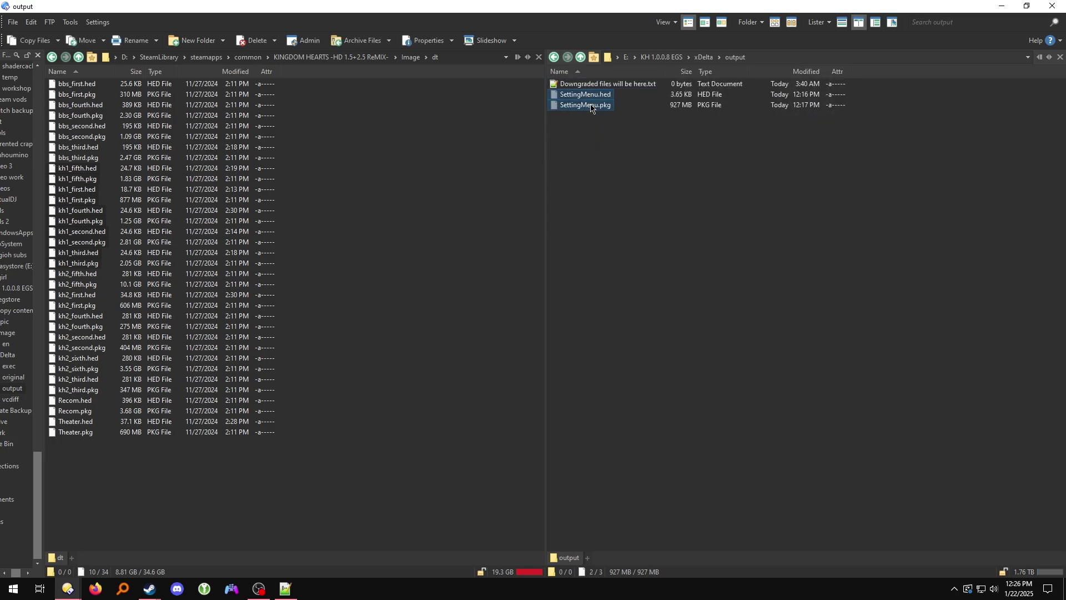
Step: Paste both SettingMenu files into KH 1.0.0.8 EGS\Image and verify the en subfolder
click(704, 58)
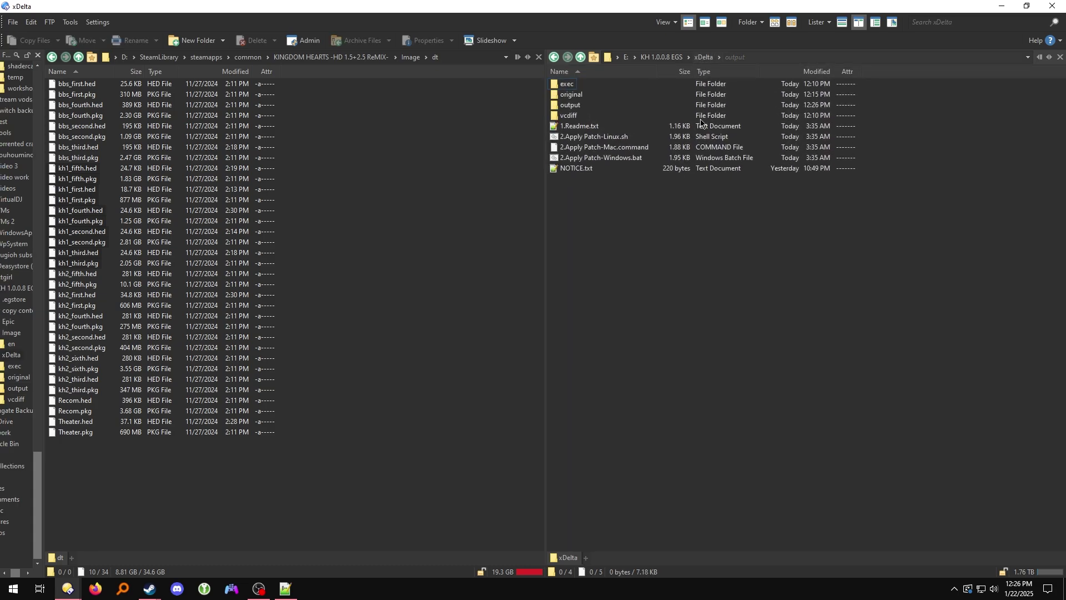
click(661, 57)
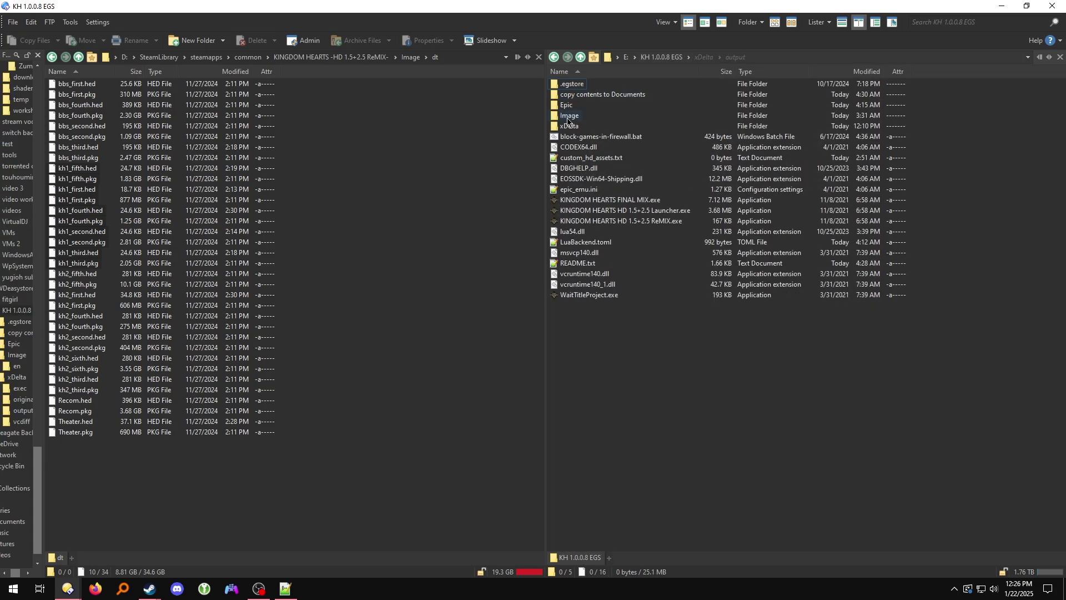
mouse_move(567, 121)
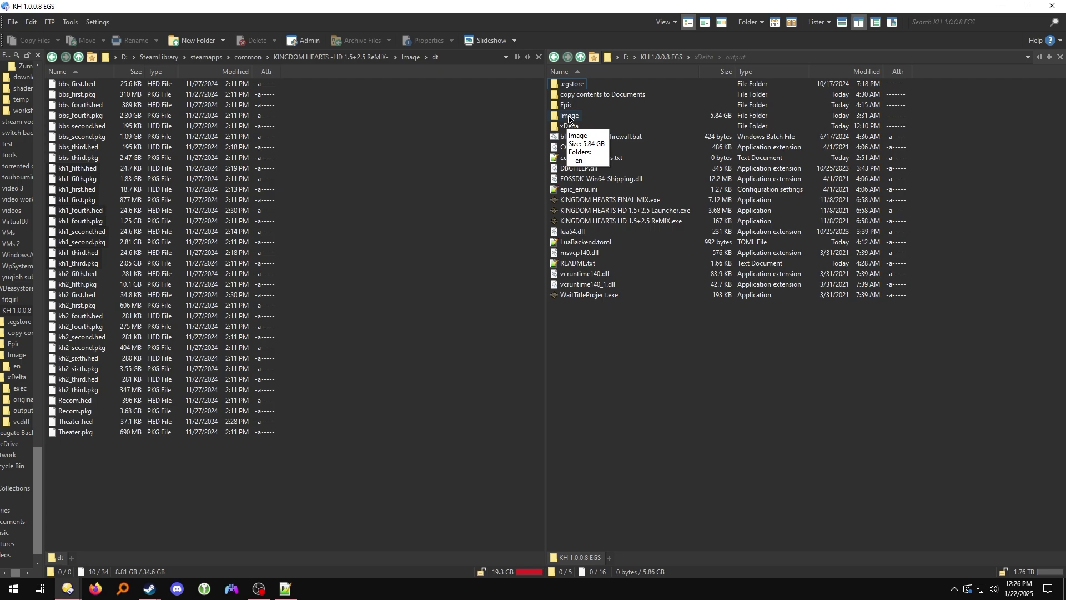
double_click(569, 117)
right_click(575, 133)
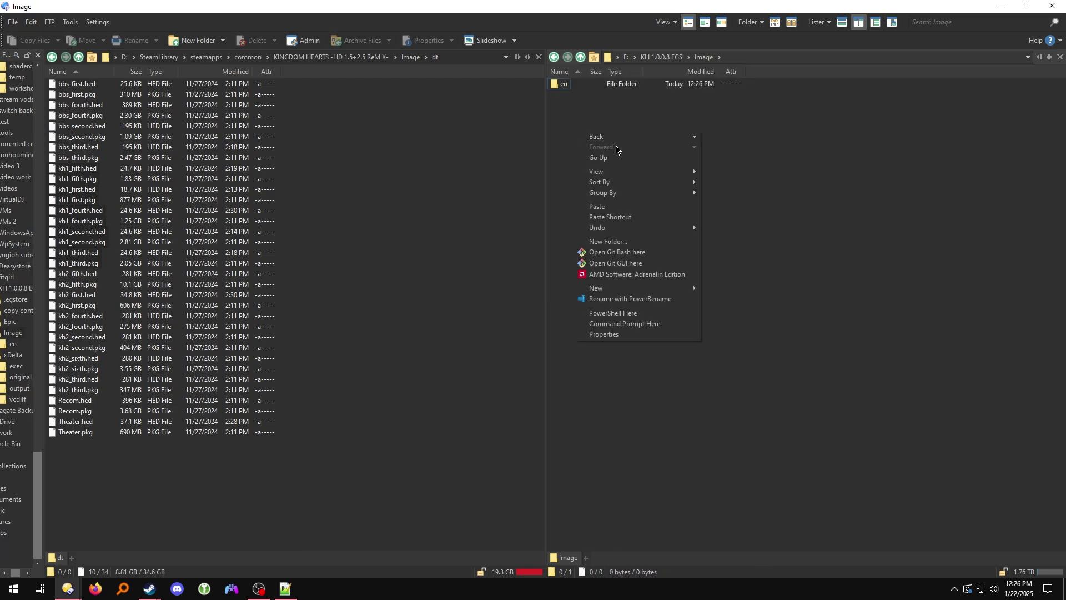
click(625, 209)
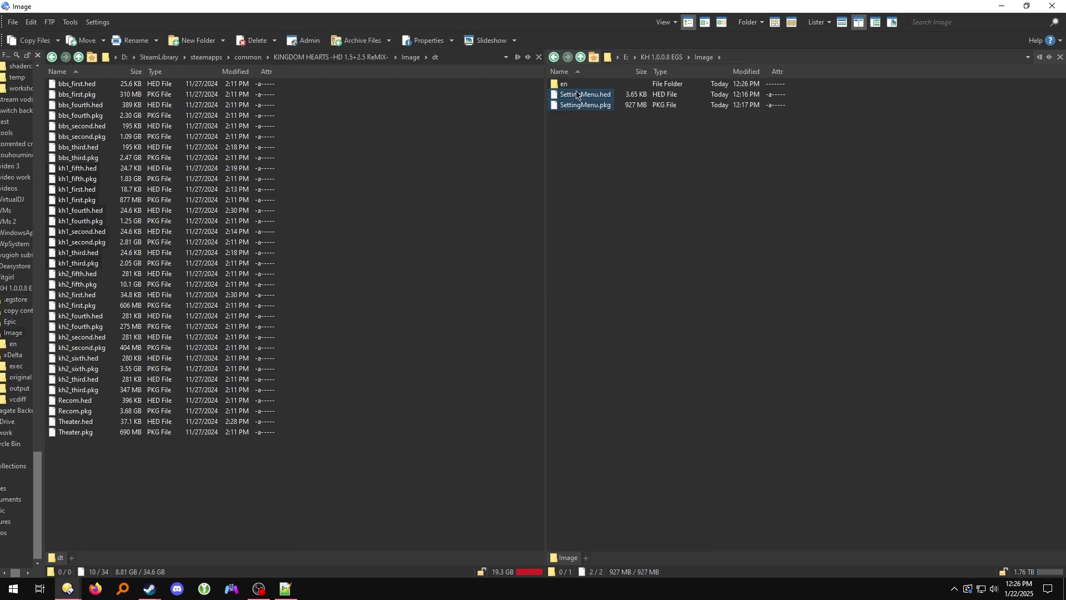
click(576, 127)
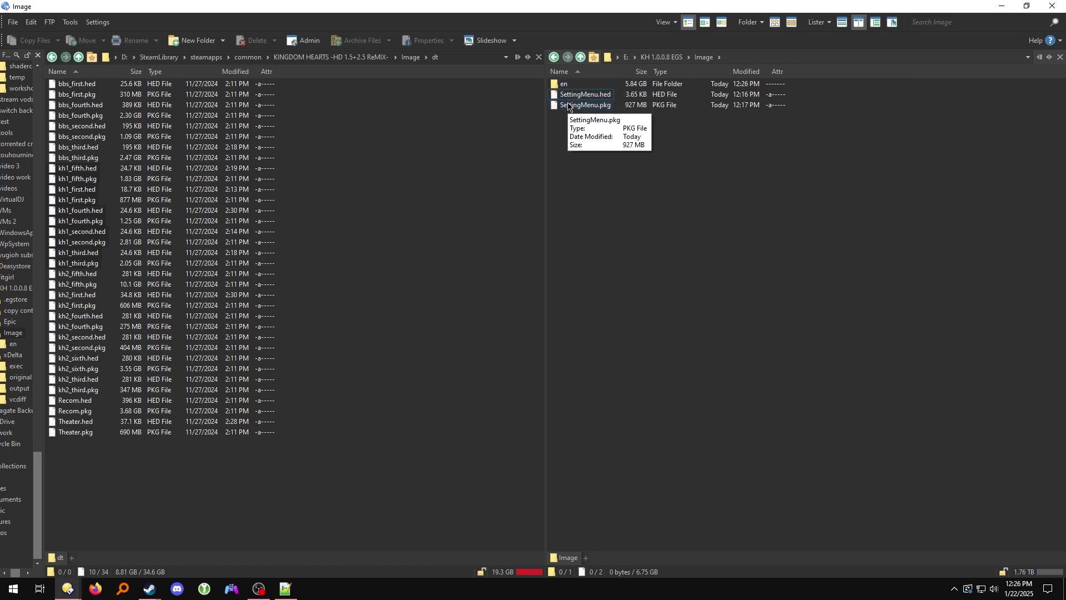
double_click(565, 84)
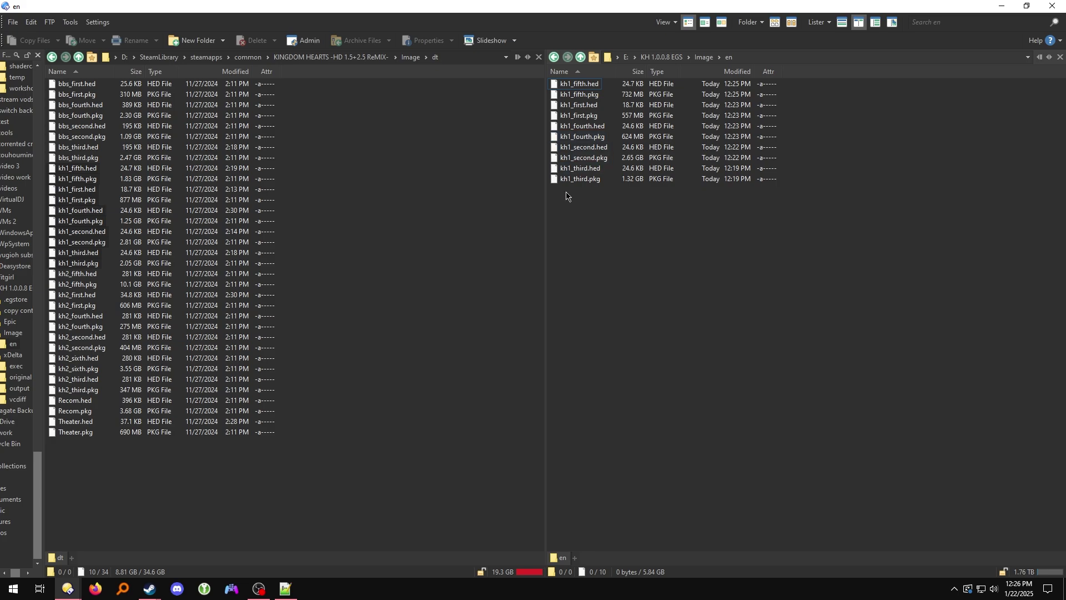
click(580, 58)
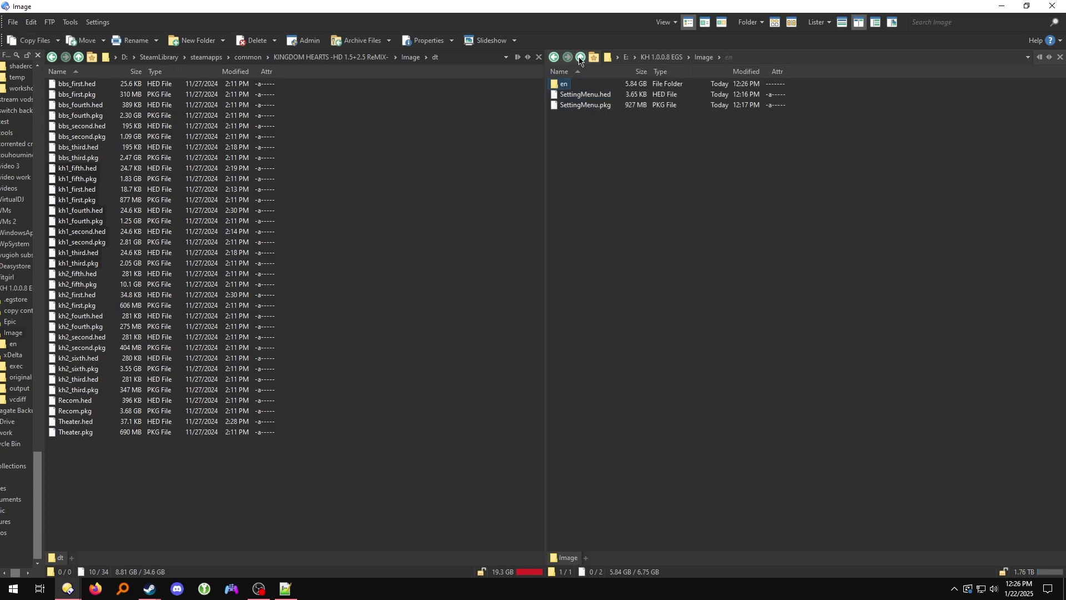
Step: In the left pane, open the Steam install's STEAM\dt folder and select KH1Movie
click(580, 57)
click(461, 184)
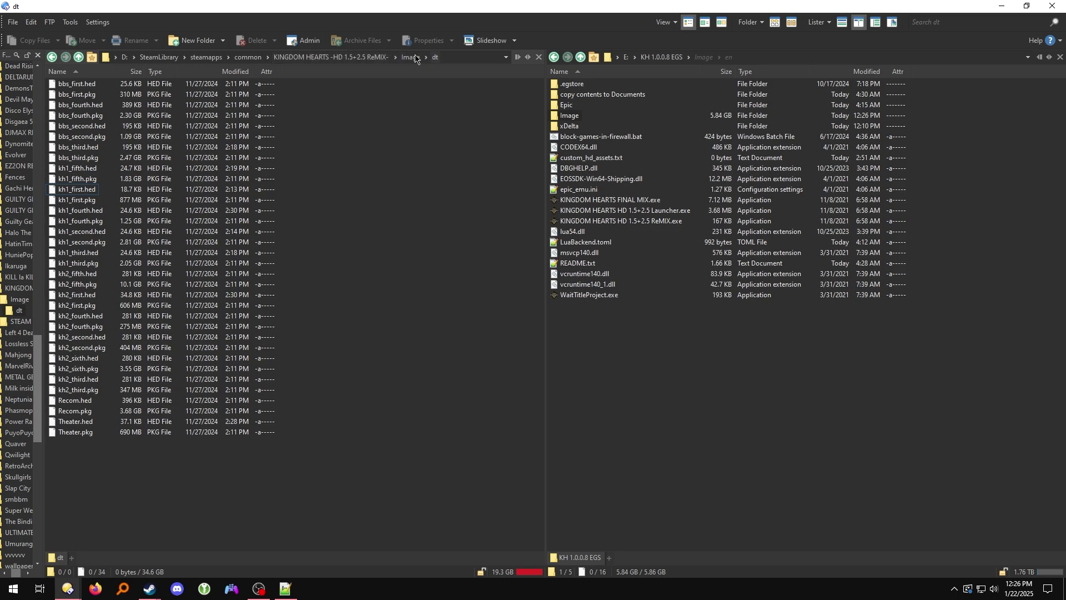
click(386, 58)
mouse_move(64, 98)
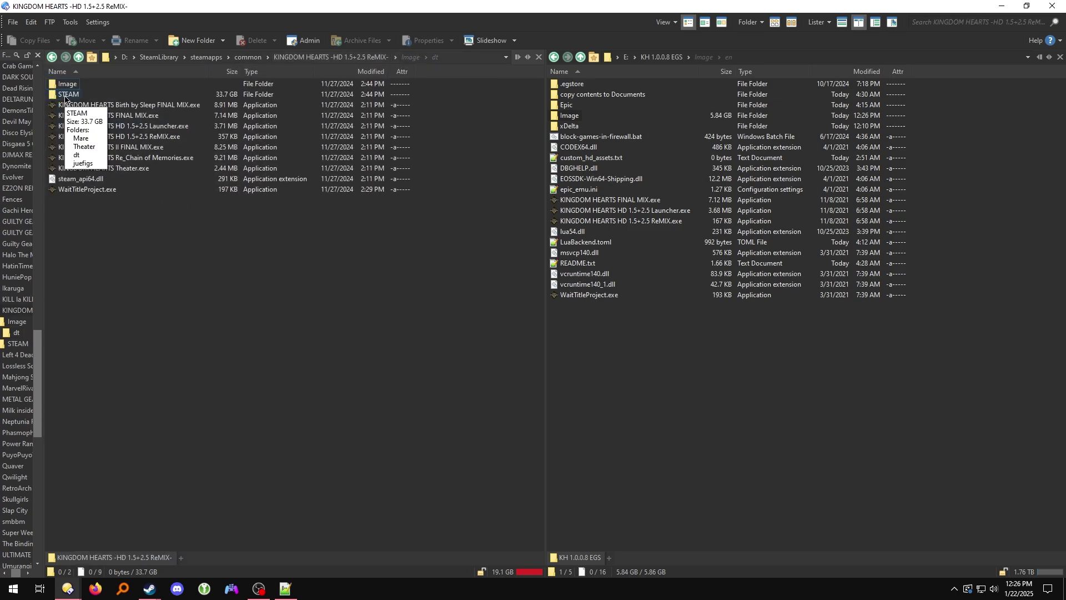
double_click(64, 97)
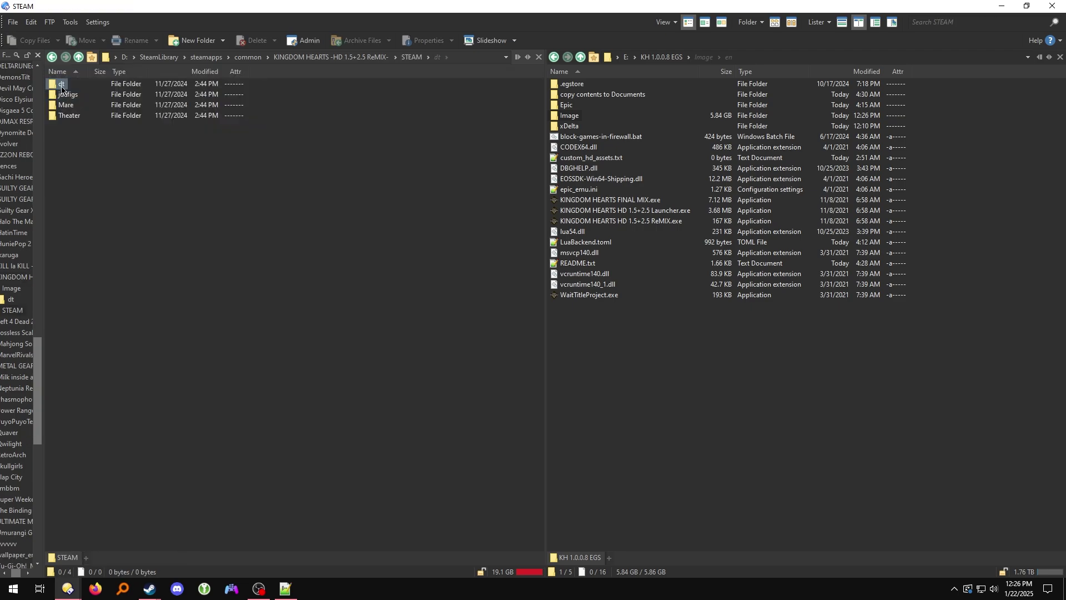
double_click(61, 86)
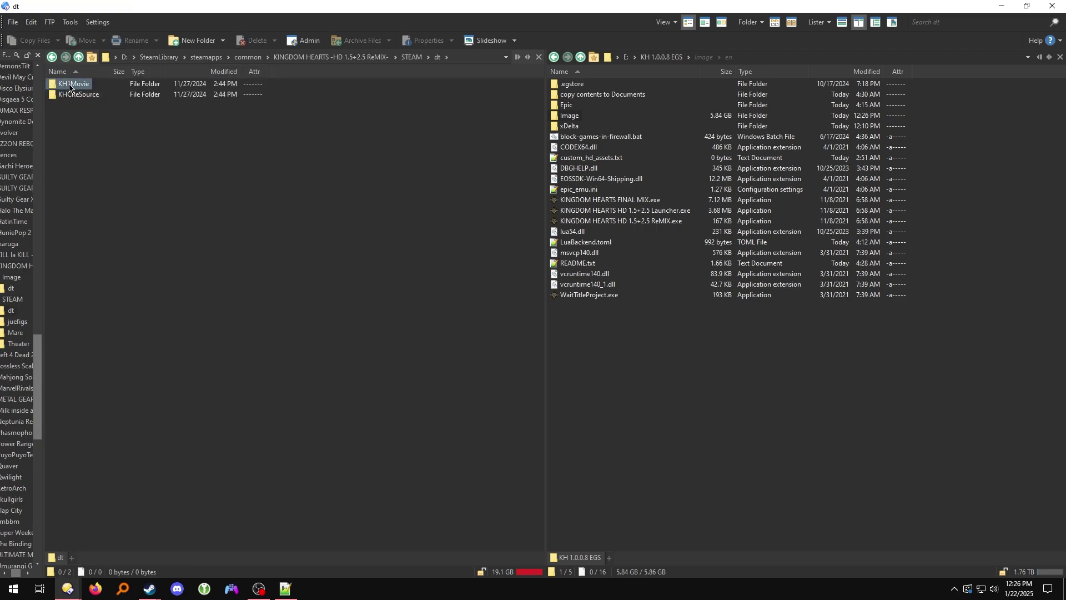
click(69, 86)
Step: In the right pane, open the EGS install's empty Epic\en folder
double_click(567, 105)
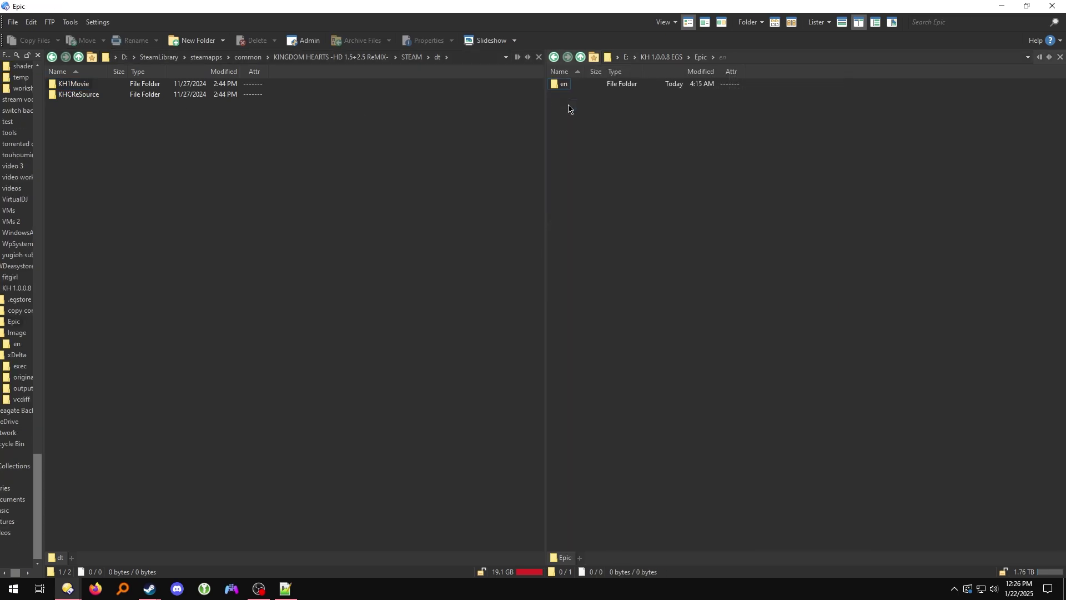
double_click(565, 85)
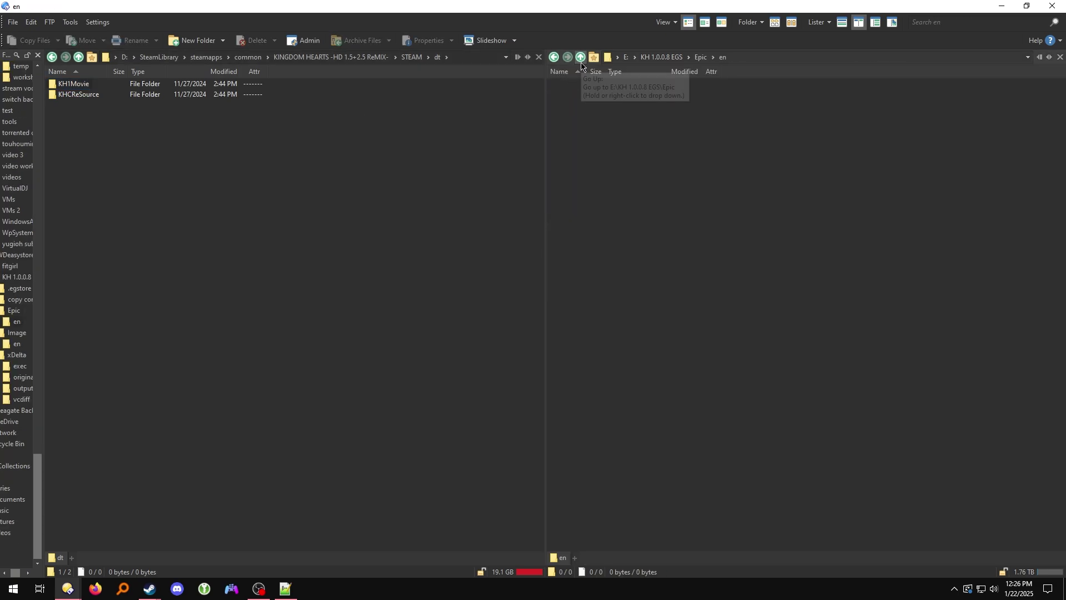
double_click(581, 58)
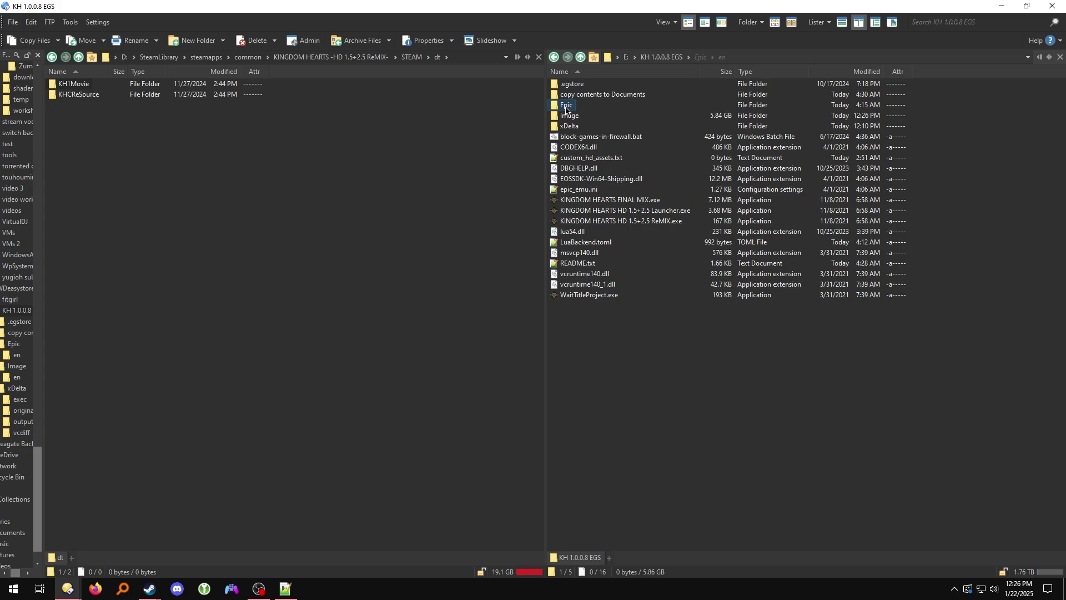
mouse_move(566, 109)
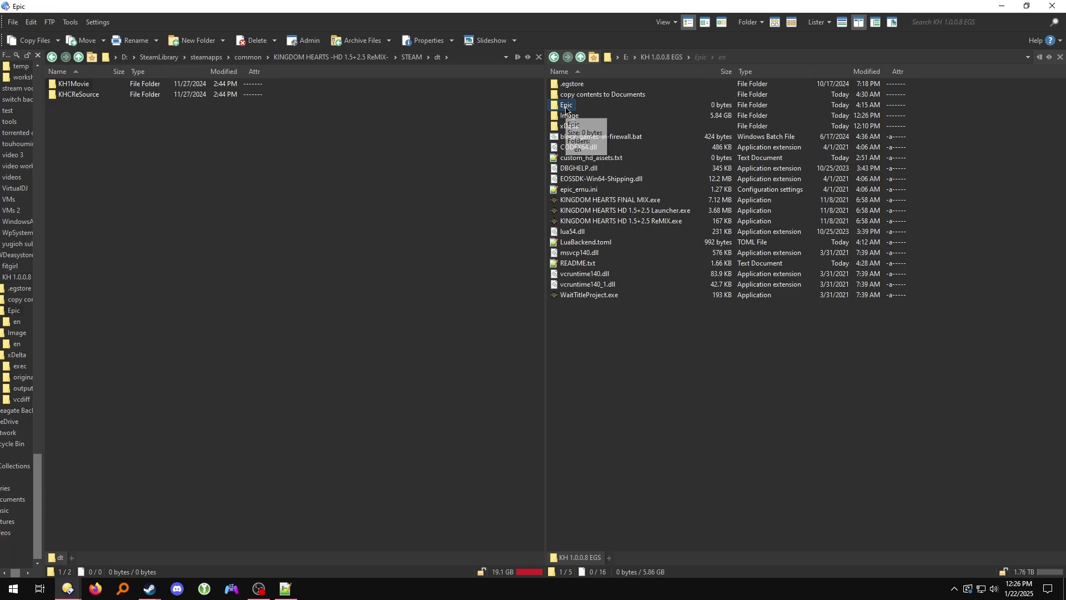
double_click(566, 106)
double_click(564, 84)
Step: Copy KH1Movie into Epic\en, then return to the KH 1.0.0.8 EGS folder
click(74, 85)
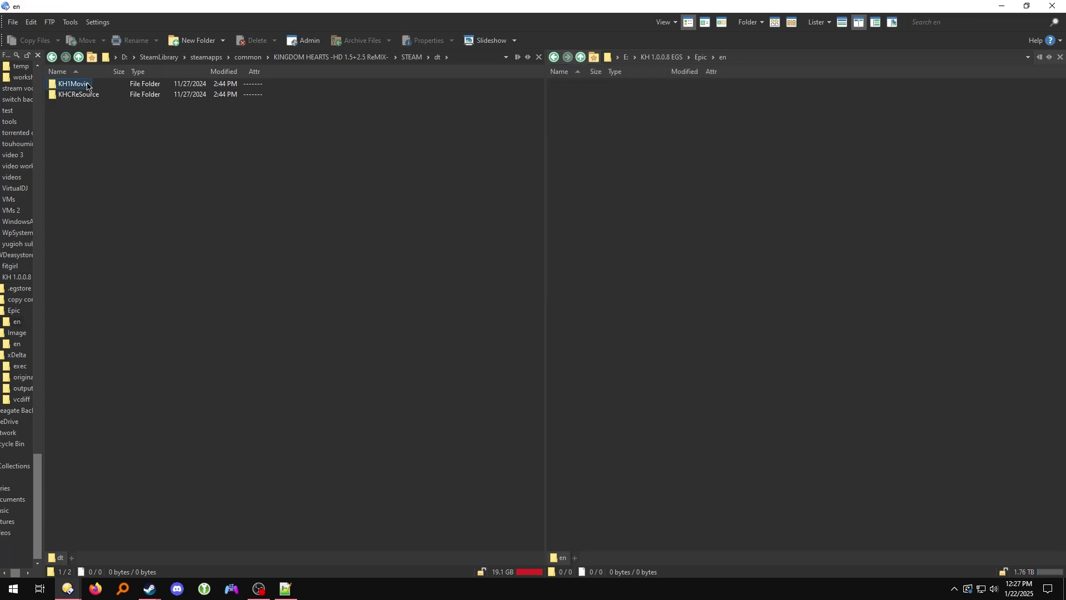
right_click(74, 84)
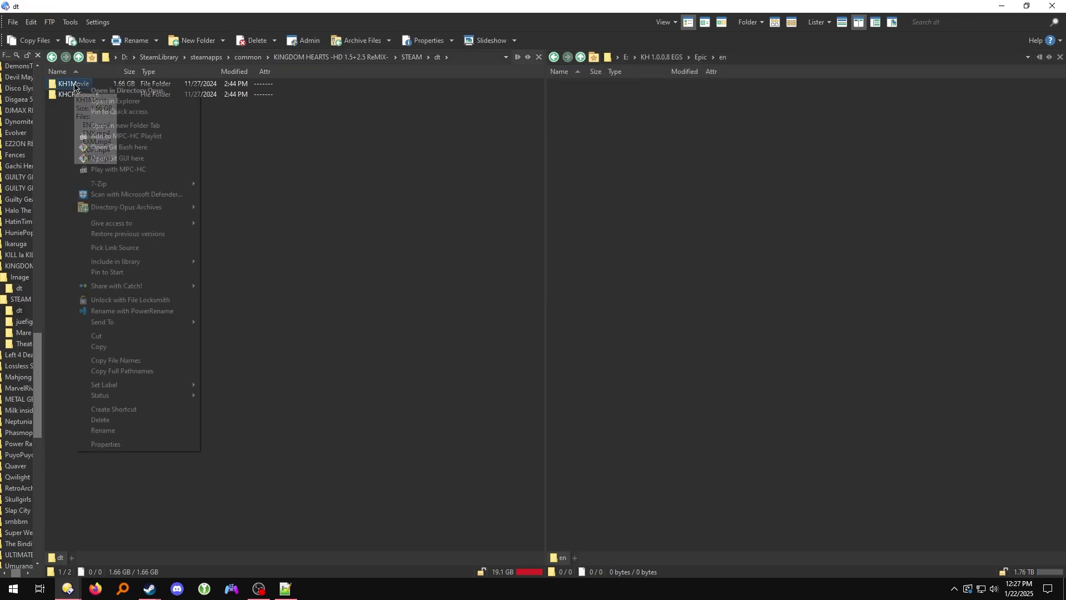
click(155, 343)
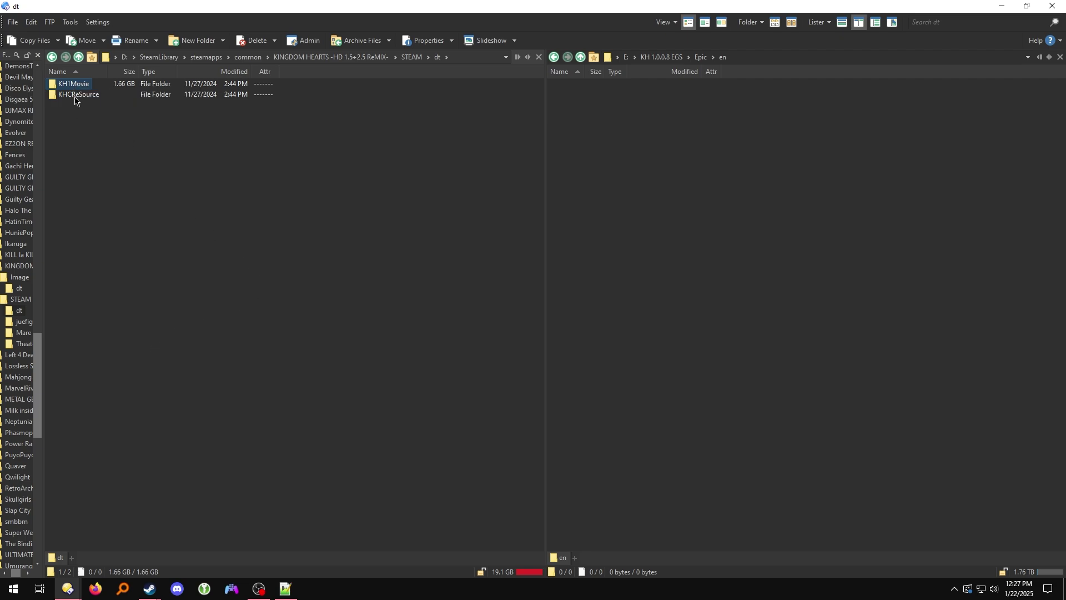
right_click(642, 160)
click(682, 236)
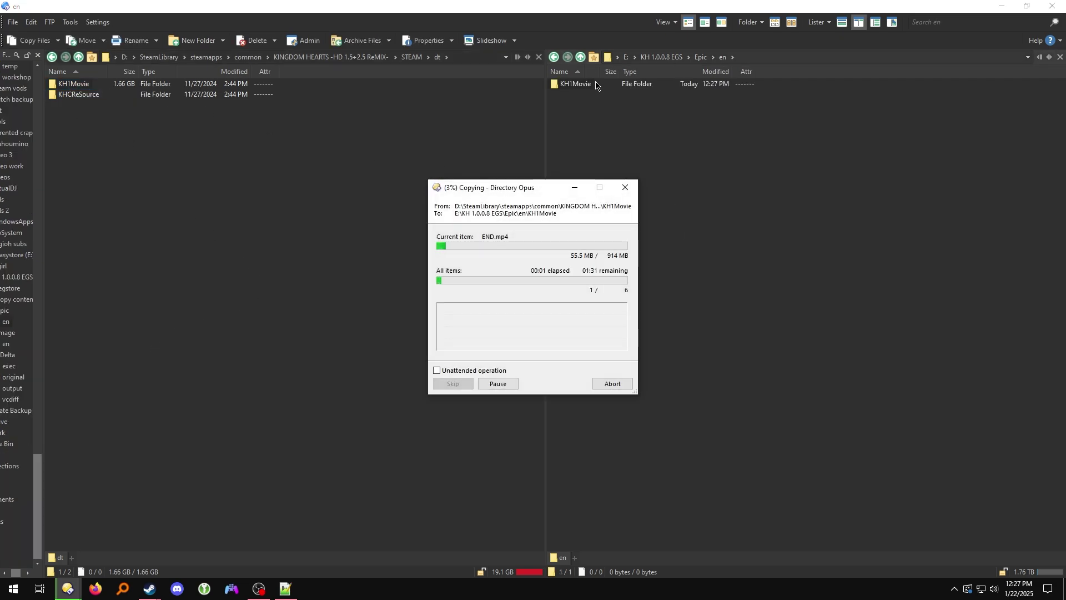
click(580, 56)
click(580, 57)
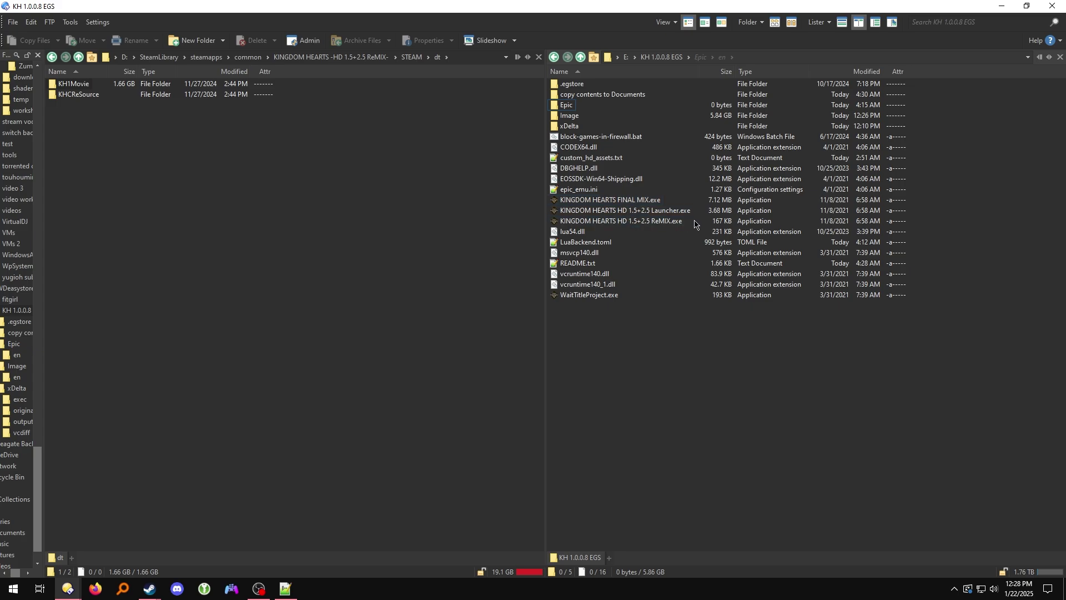
click(20, 592)
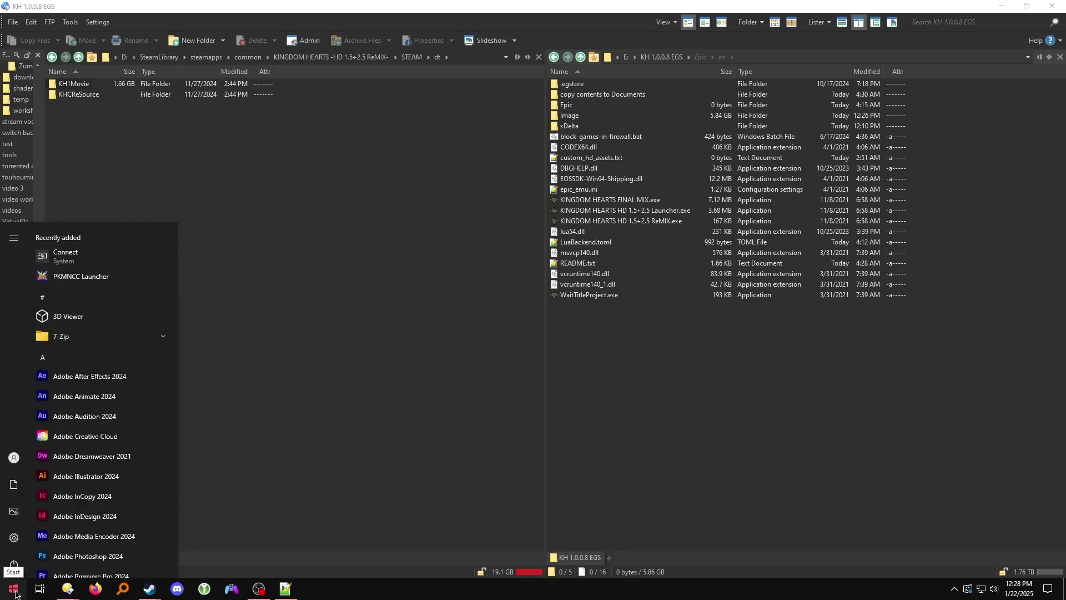
text(firewall)
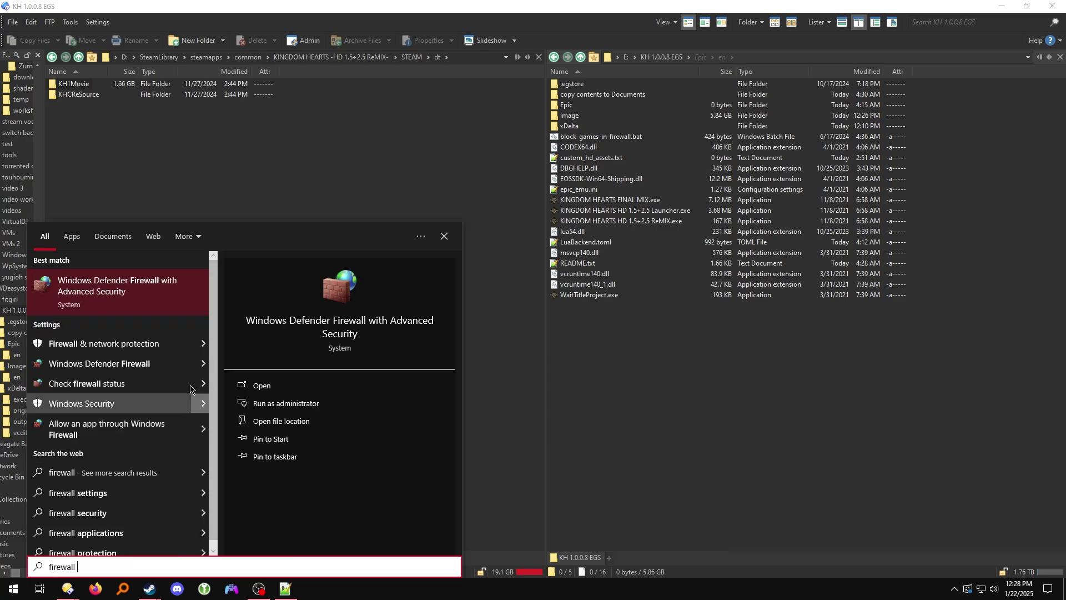
click(182, 300)
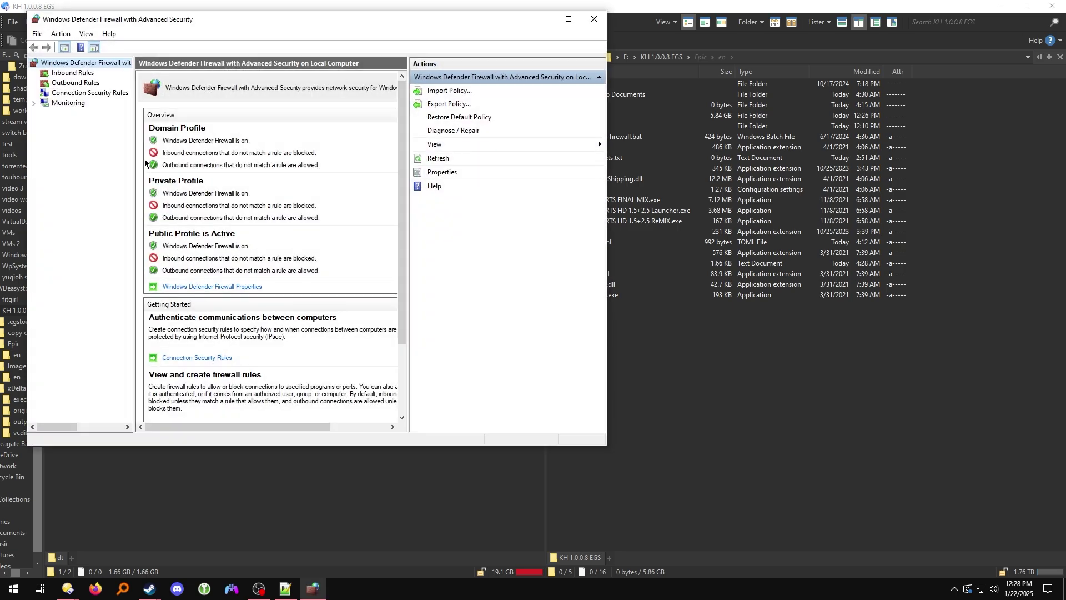
drag(167, 21, 252, 124)
click(146, 176)
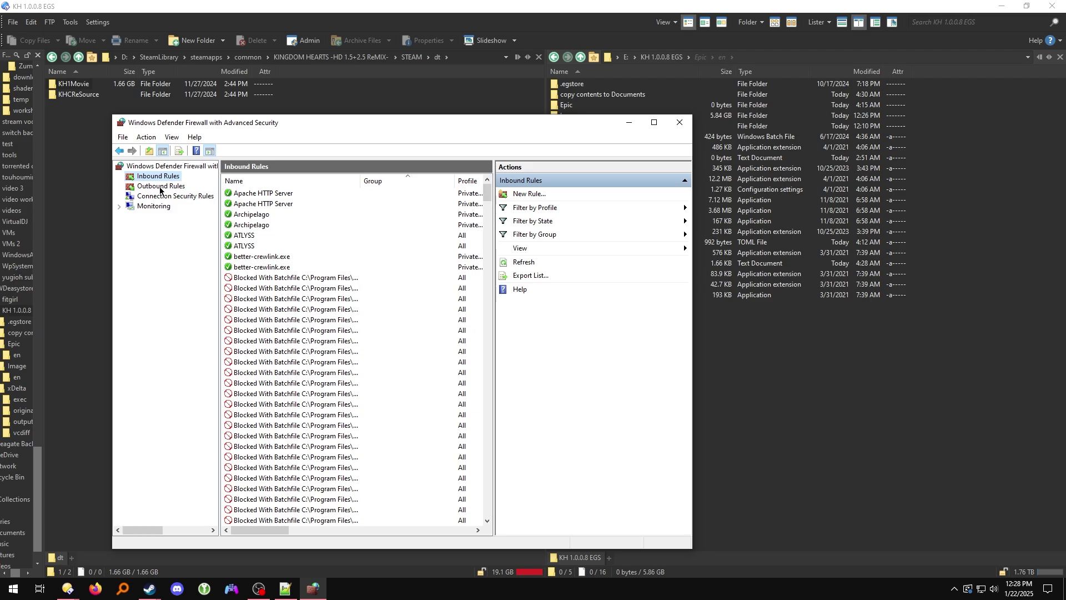
drag(577, 120, 403, 194)
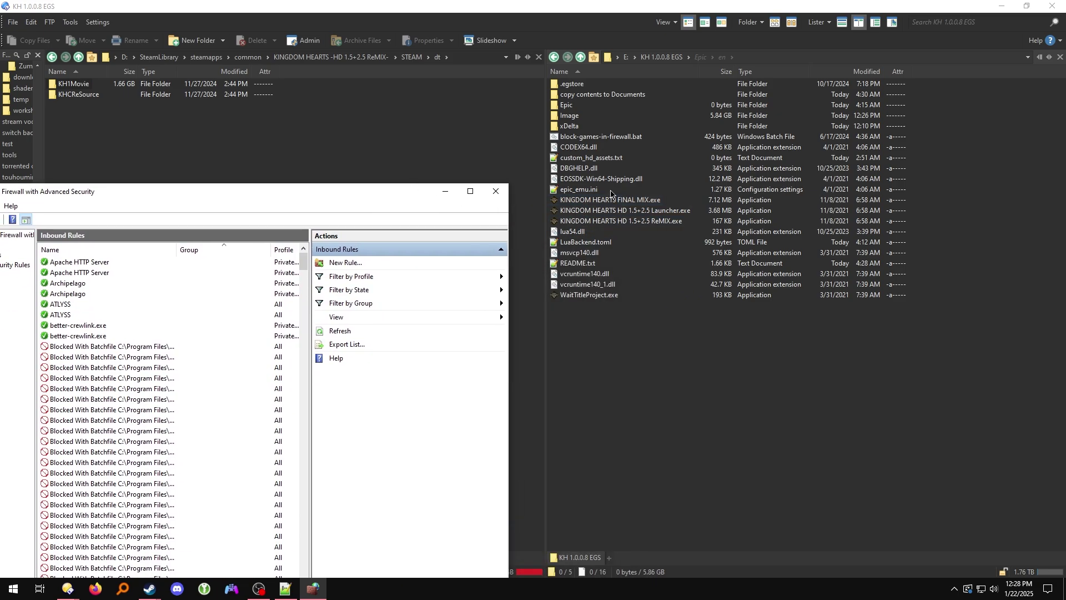
click(496, 191)
Step: Run block-games-in-firewall.bat as administrator and approve the UAC prompt
click(638, 138)
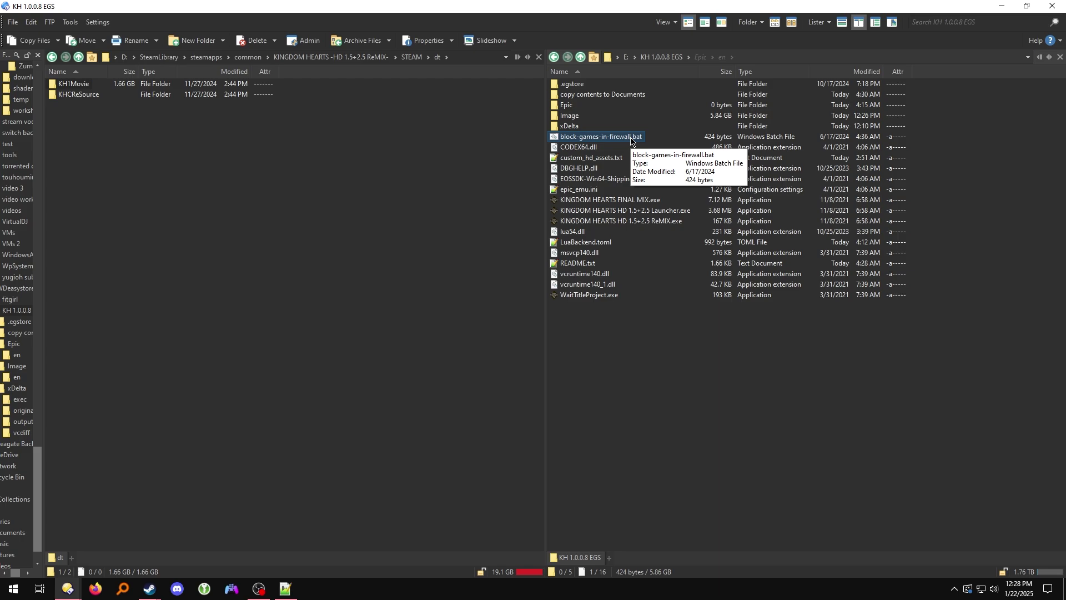
right_click(631, 140)
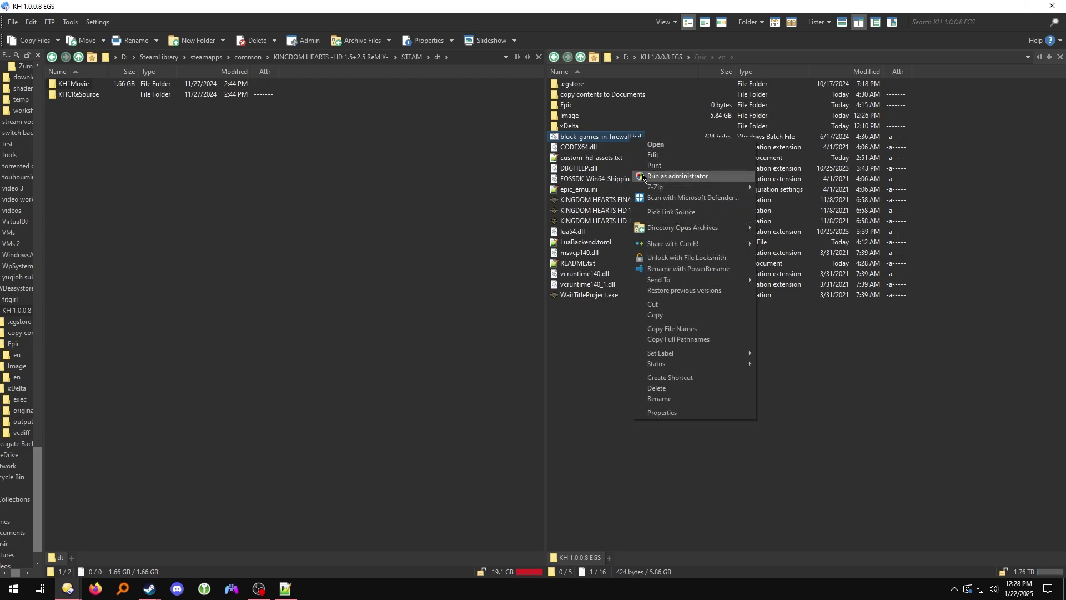
click(676, 139)
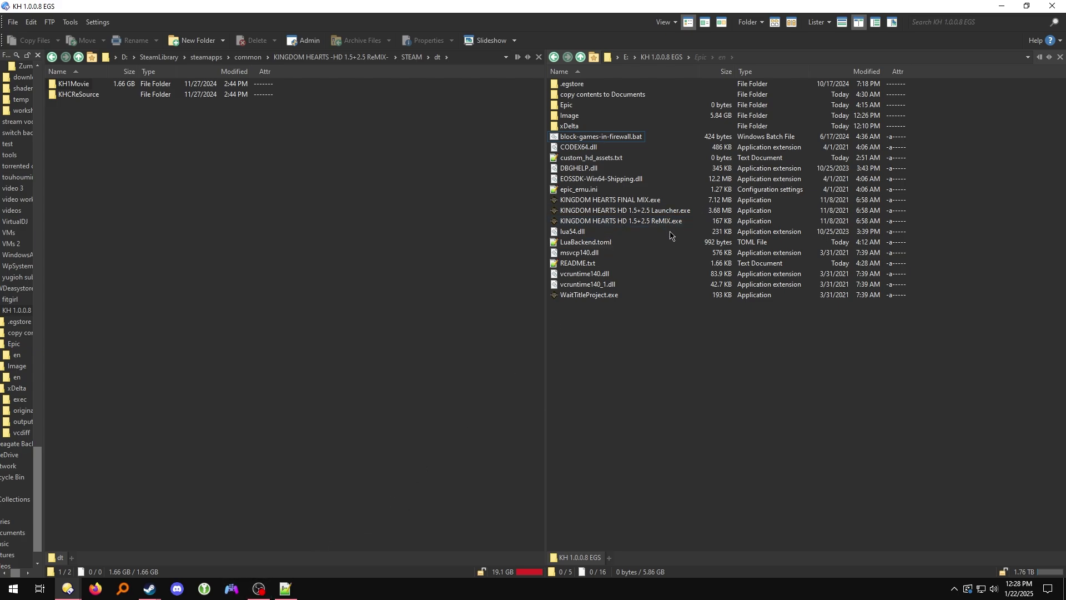
right_click(637, 139)
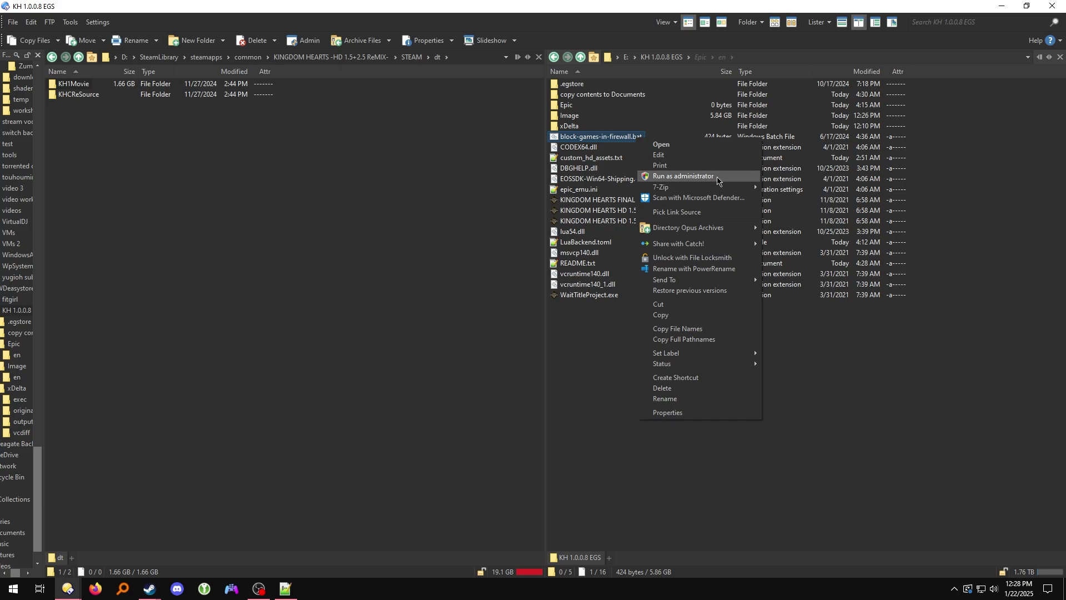
click(718, 177)
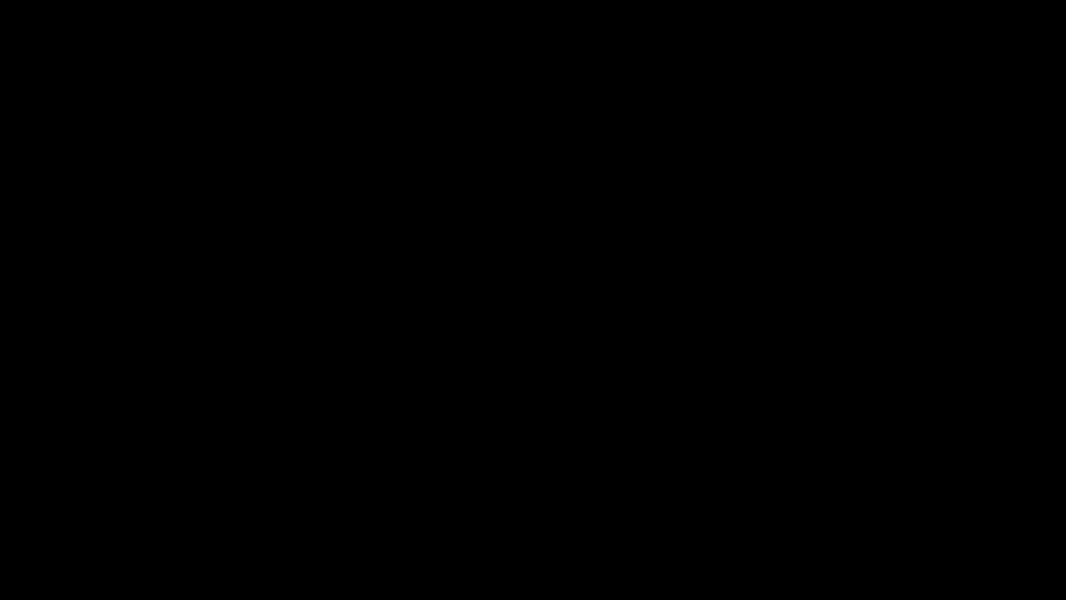
click(646, 359)
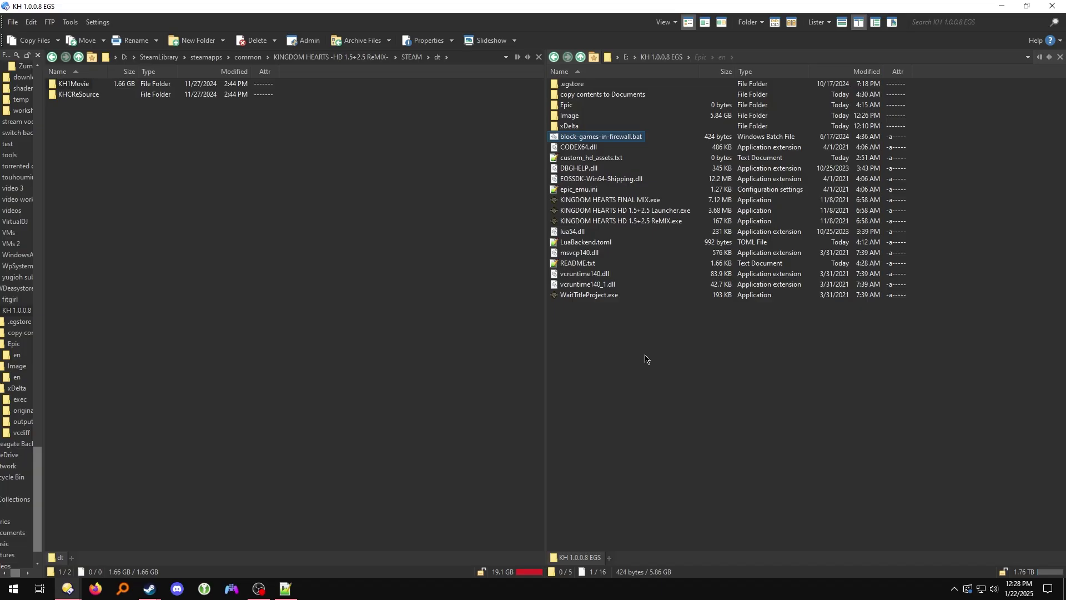
click(679, 182)
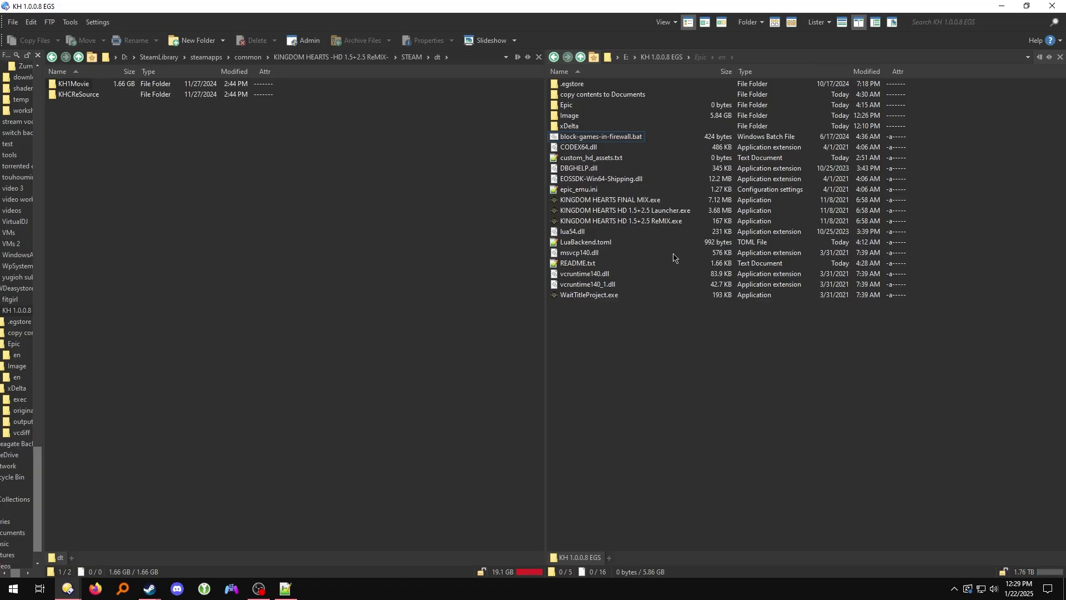
Step: Open 'copy contents to Documents' on the right and Libraries > Documents > KINGDOM HEARTS HD 1.5+2.5 ReMIX on the left
double_click(633, 94)
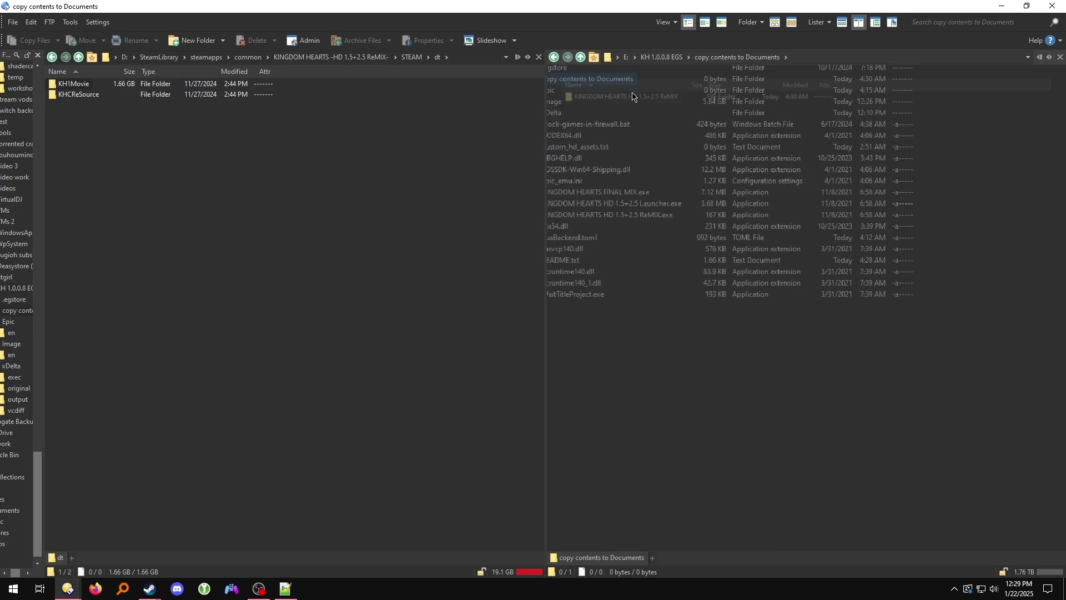
click(607, 86)
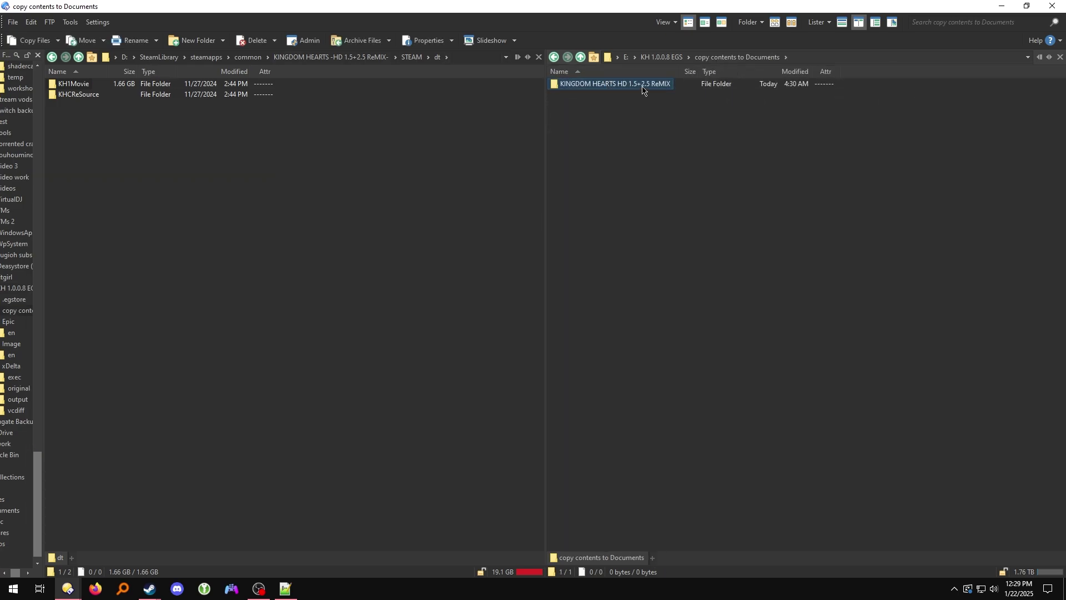
mouse_move(643, 90)
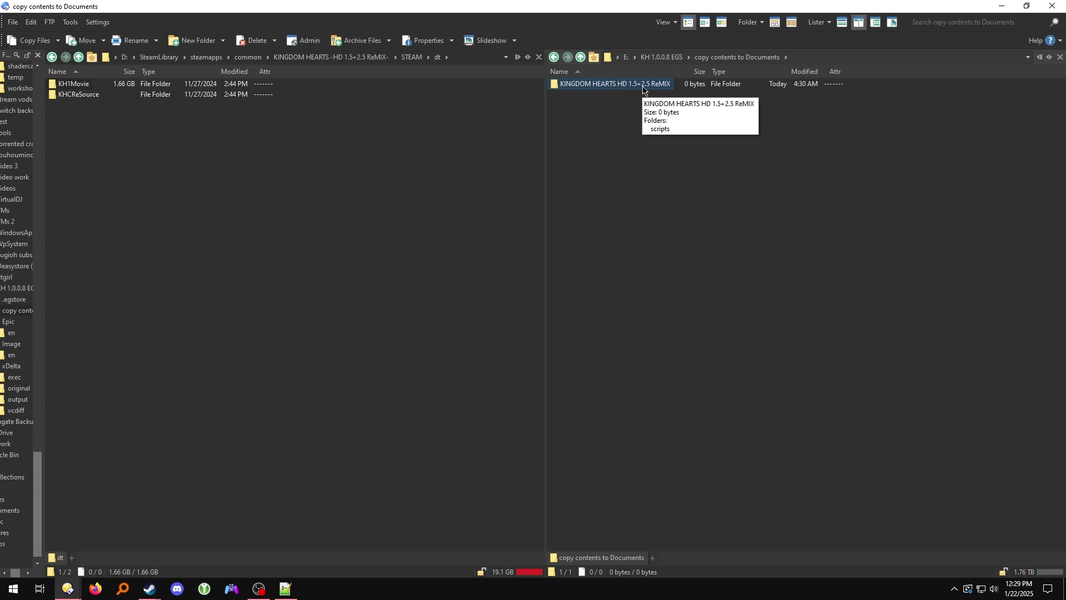
click(118, 58)
click(134, 102)
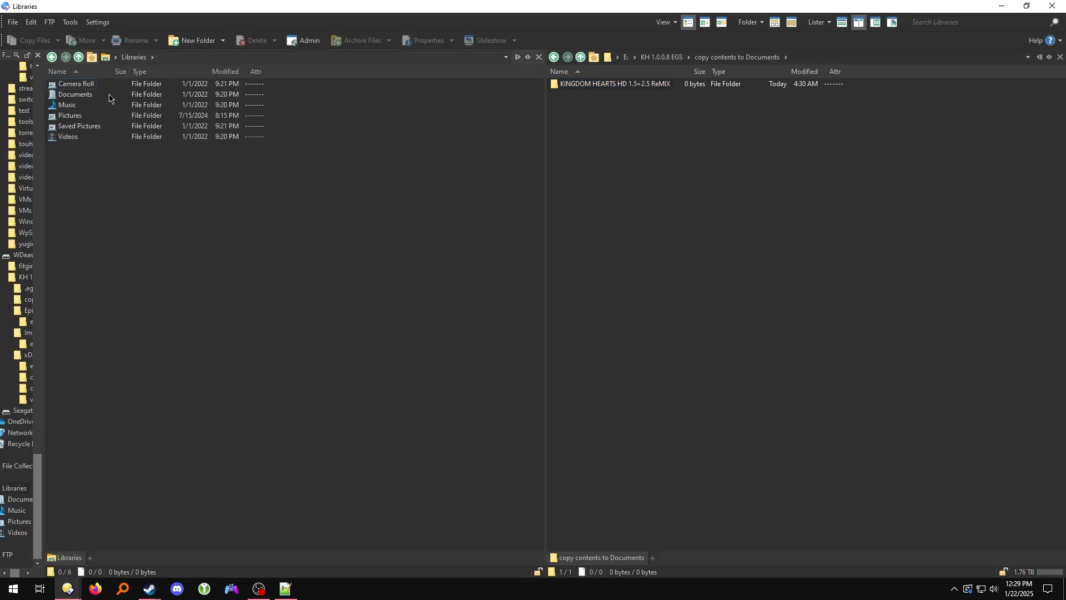
double_click(82, 95)
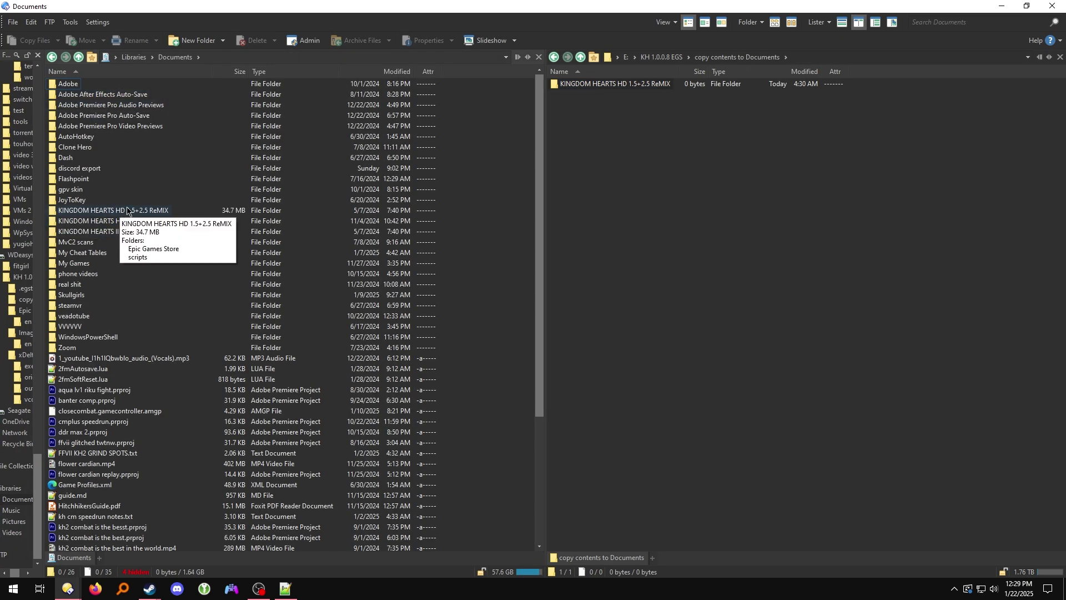
double_click(126, 210)
Step: Check the scripts folder's contents, then return the right pane to KH 1.0.0.8 EGS
double_click(570, 84)
double_click(568, 84)
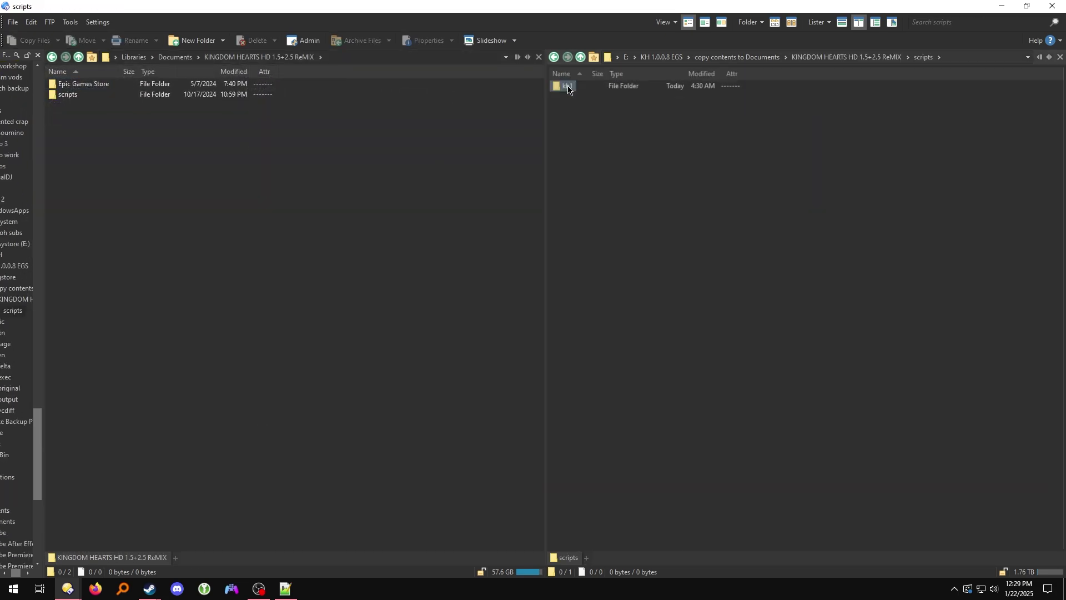
click(581, 59)
click(581, 59)
click(581, 59)
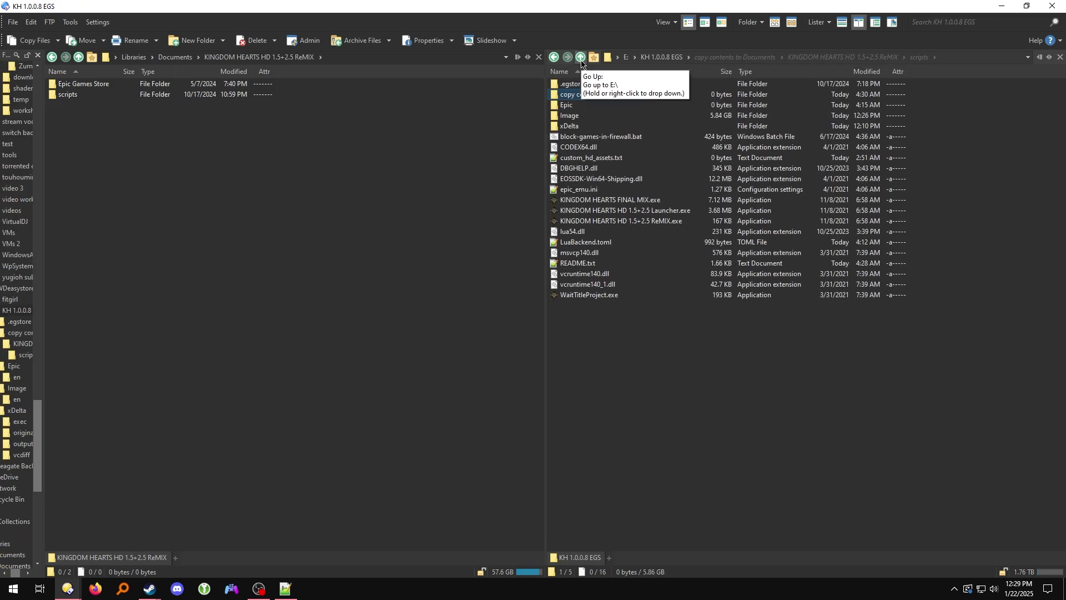
click(678, 147)
Step: Start KINGDOM HEARTS FINAL MIX.exe and let the Disney, Square Enix and copyright screens play
mouse_move(638, 202)
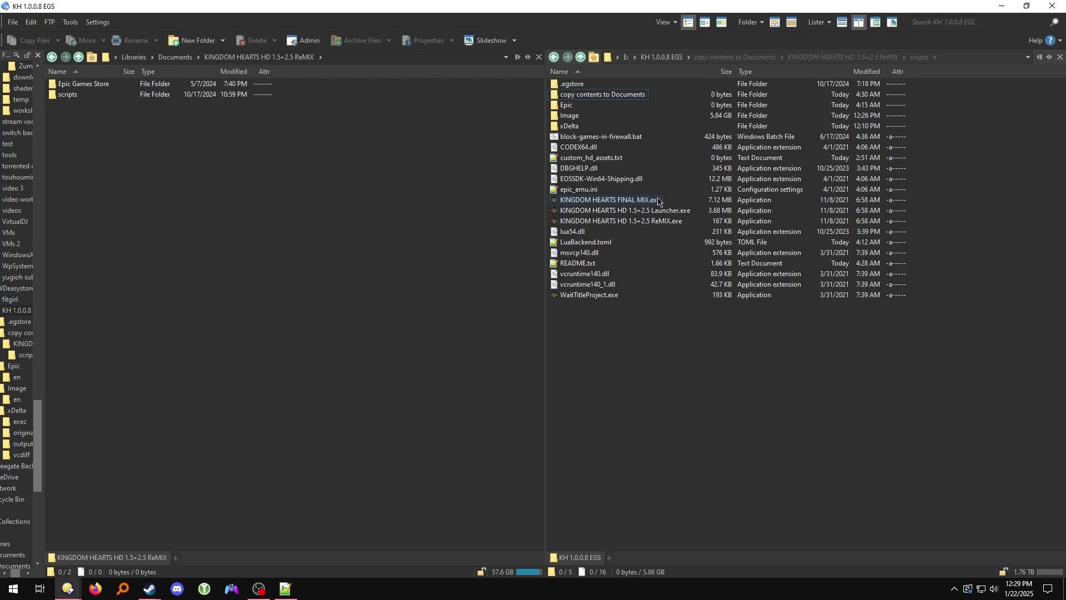
double_click(653, 202)
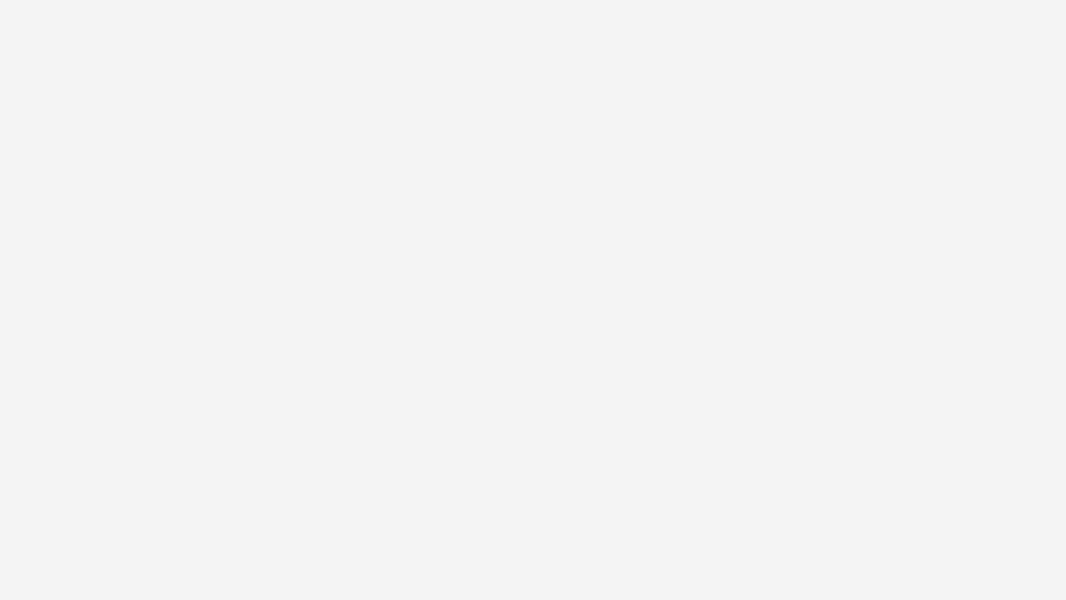
Step: Begin a New Game on Final Mix difficulty with Manual camera and vibration Off
key(Down)
key(Down)
key(Up)
key(Up)
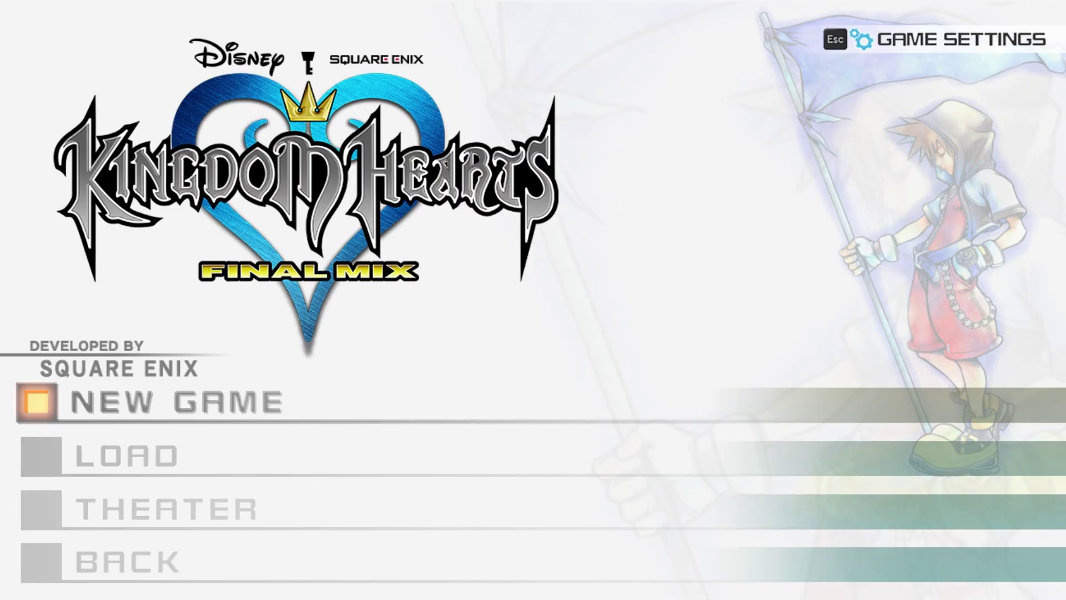
key(Return)
key(Down)
key(Up)
key(Return)
key(Down)
key(Return)
key(Right)
key(Return)
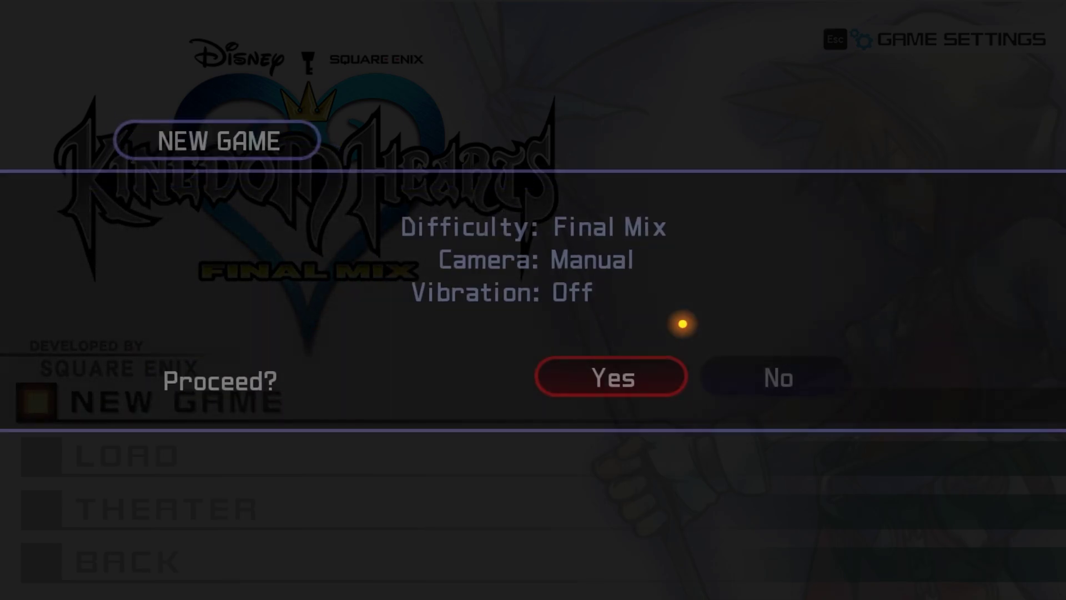
key(Return)
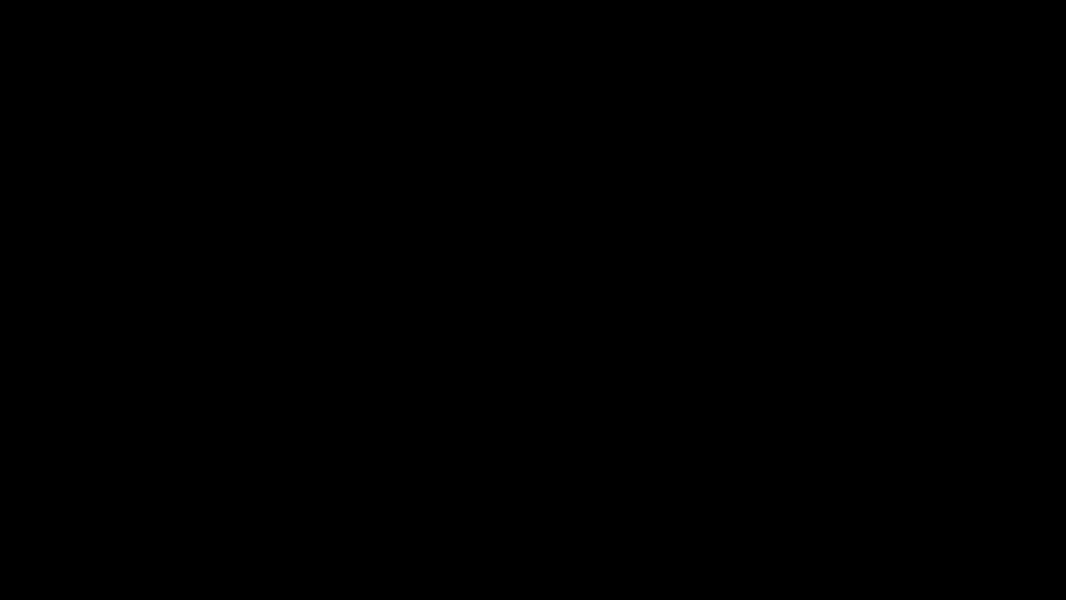
Step: Skip the opening cutscene from the pause menu
key(Escape)
key(Down)
key(Return)
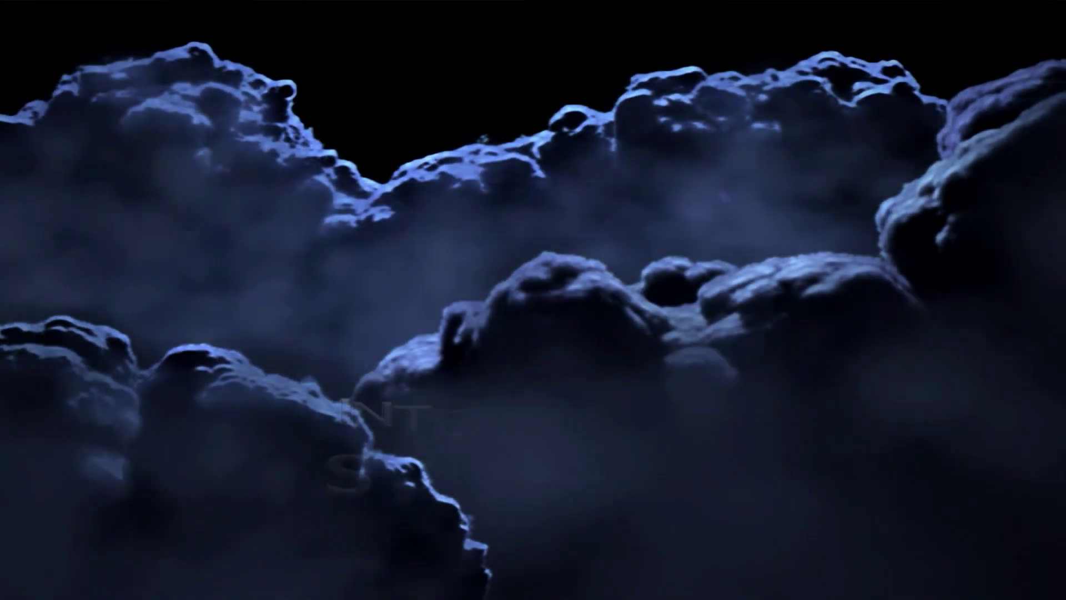
key(Down)
key(Return)
Step: Run and jump Sora across the Dive to the Heart platform, then confirm exiting the game
key(w)
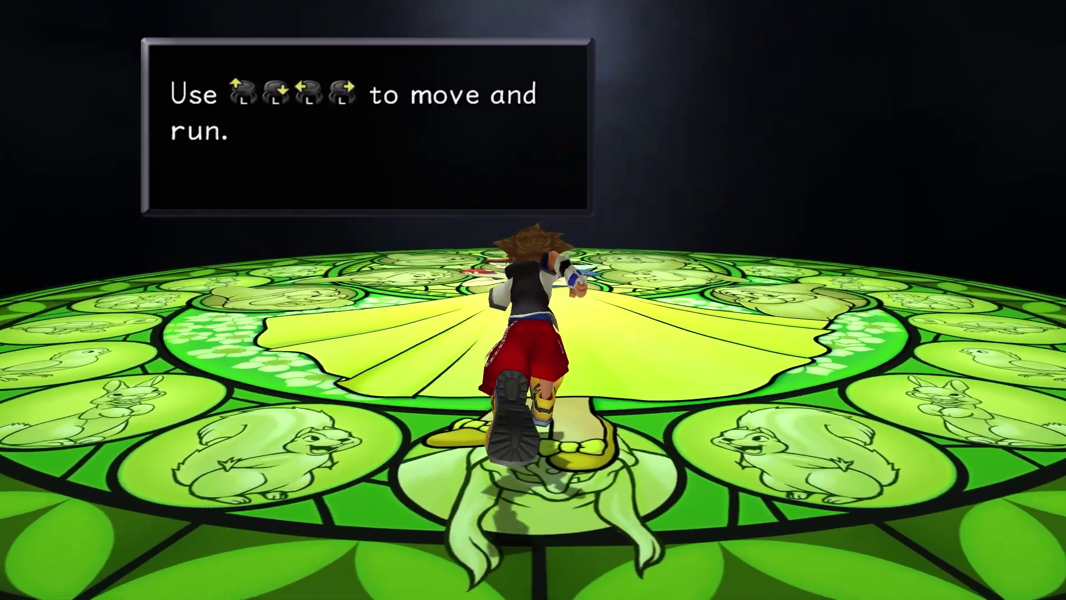
key(Escape)
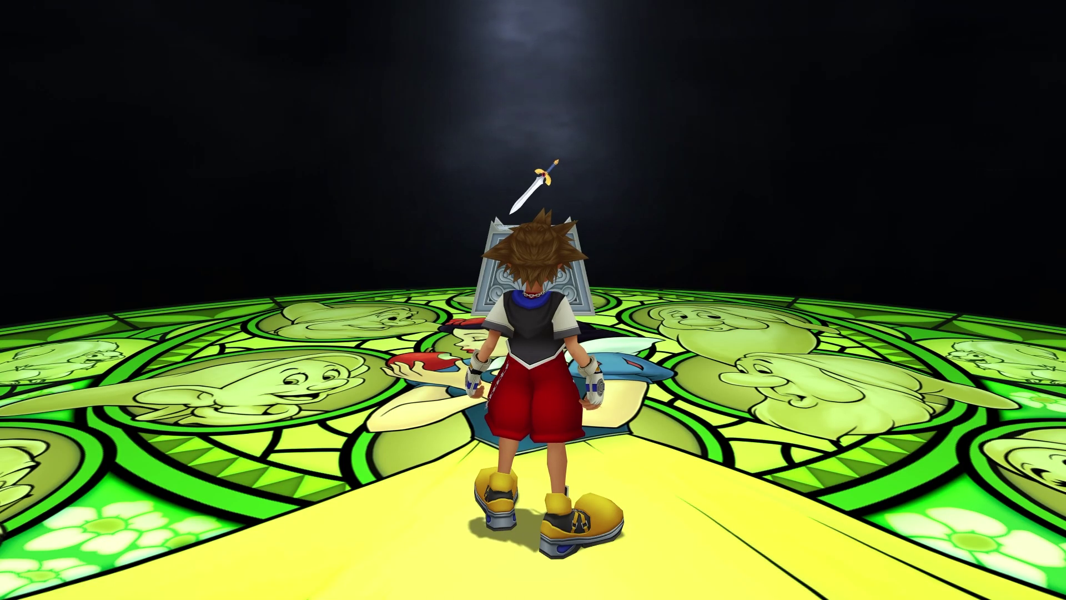
key(w)
key(space)
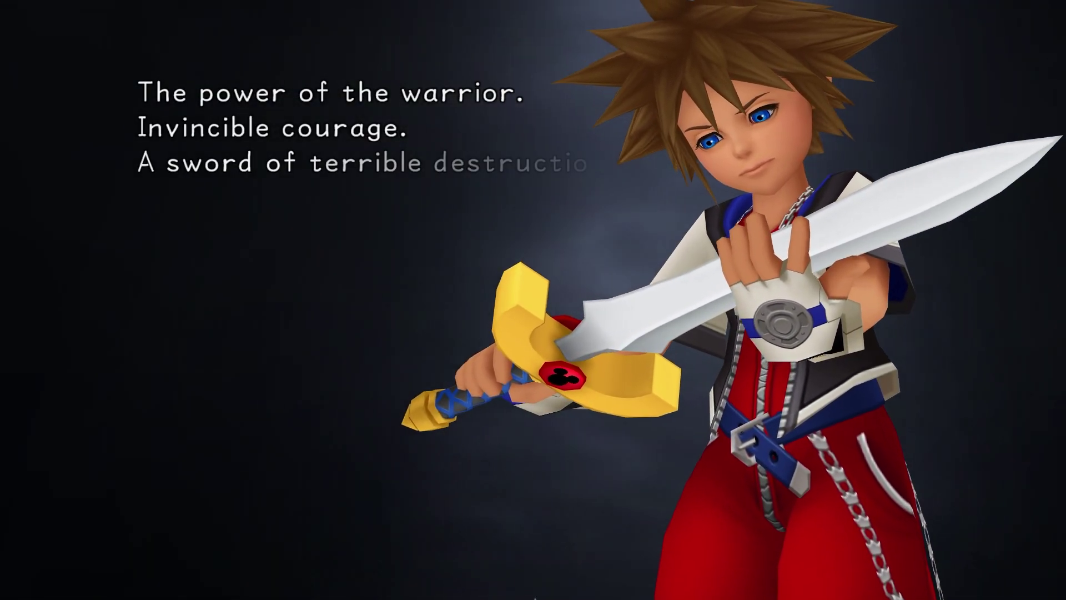
key(alt+F4)
key(Left)
key(Return)
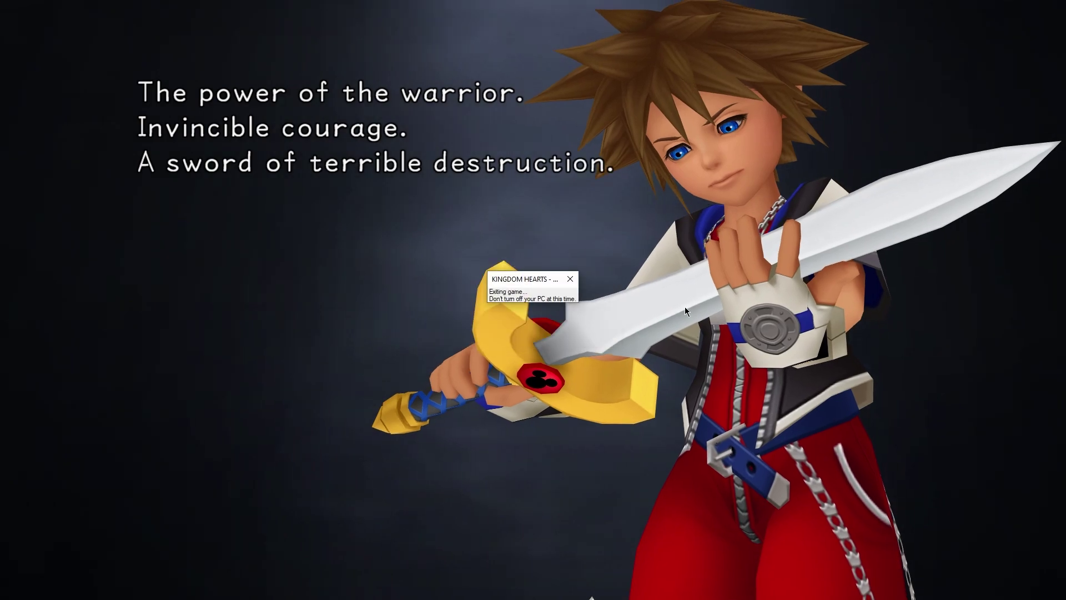
click(571, 279)
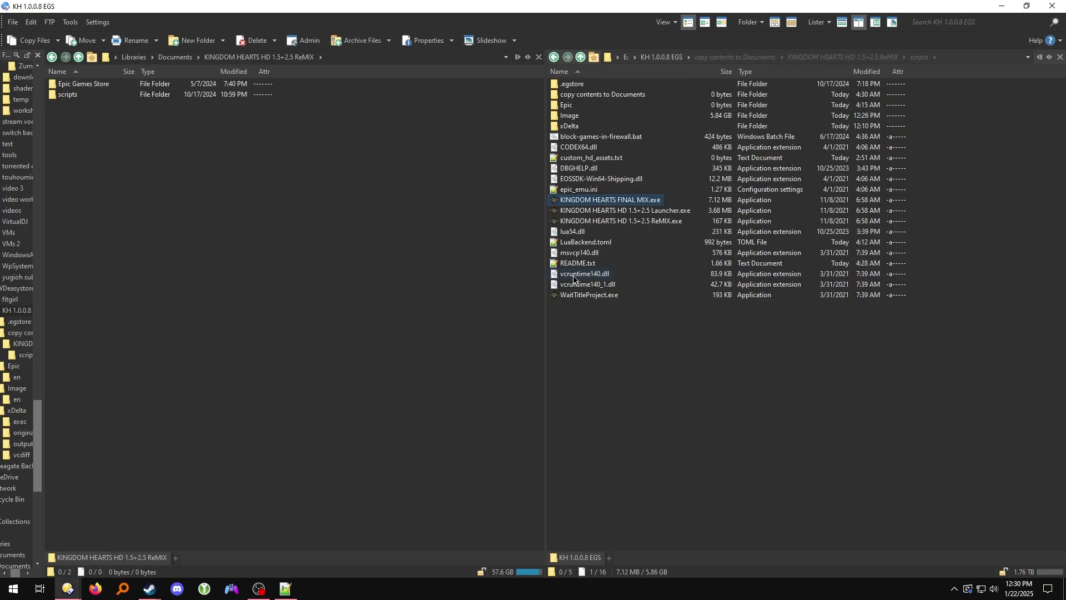
click(631, 338)
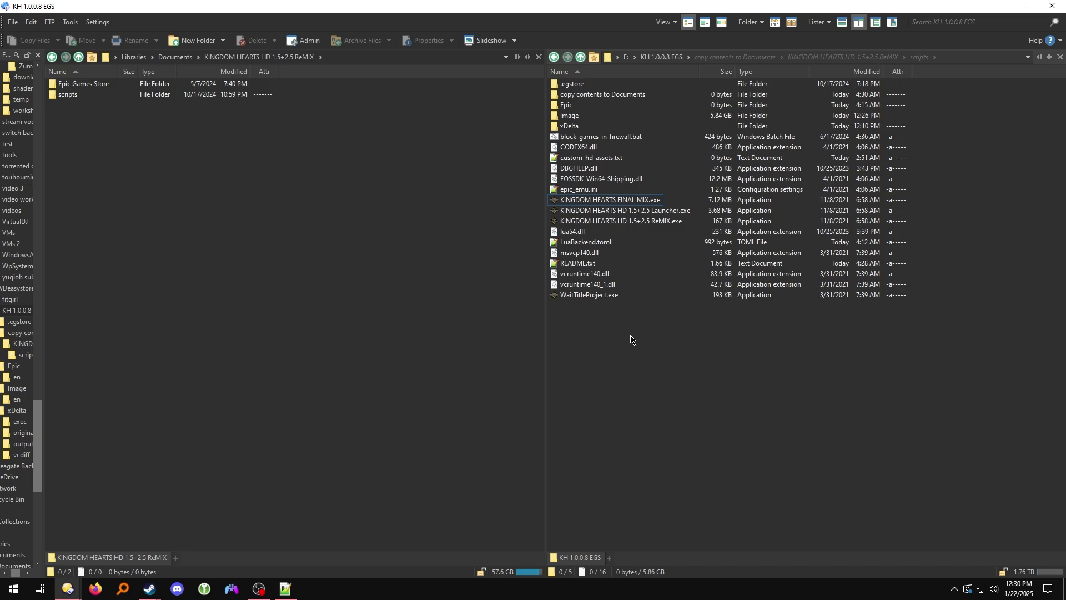